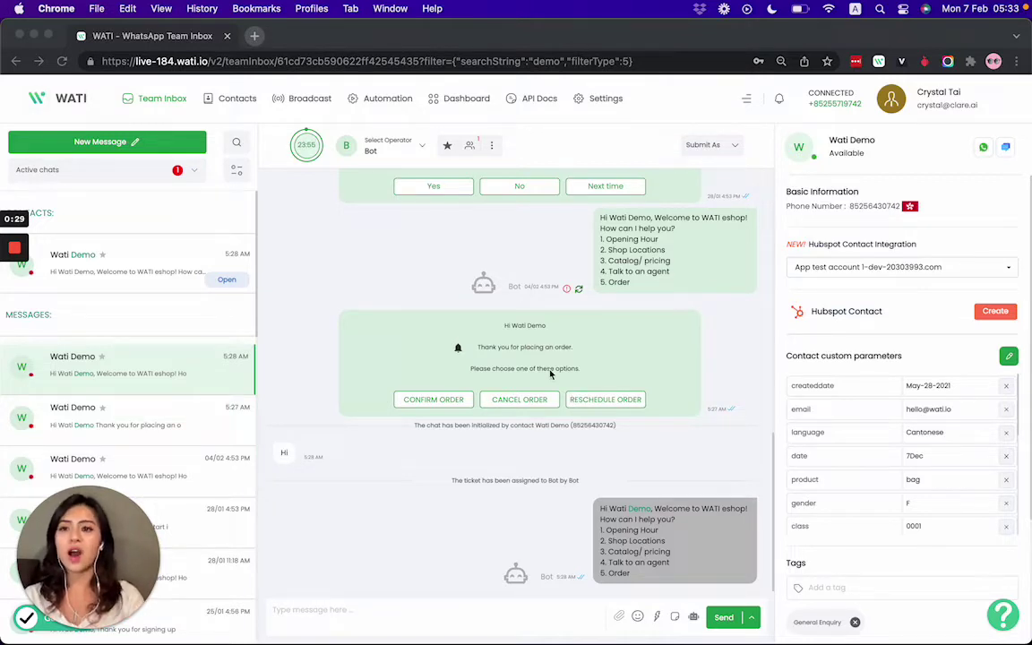
Step: Look through the chat status filter options and close them unchanged
scroll(185, 376, "down", 8)
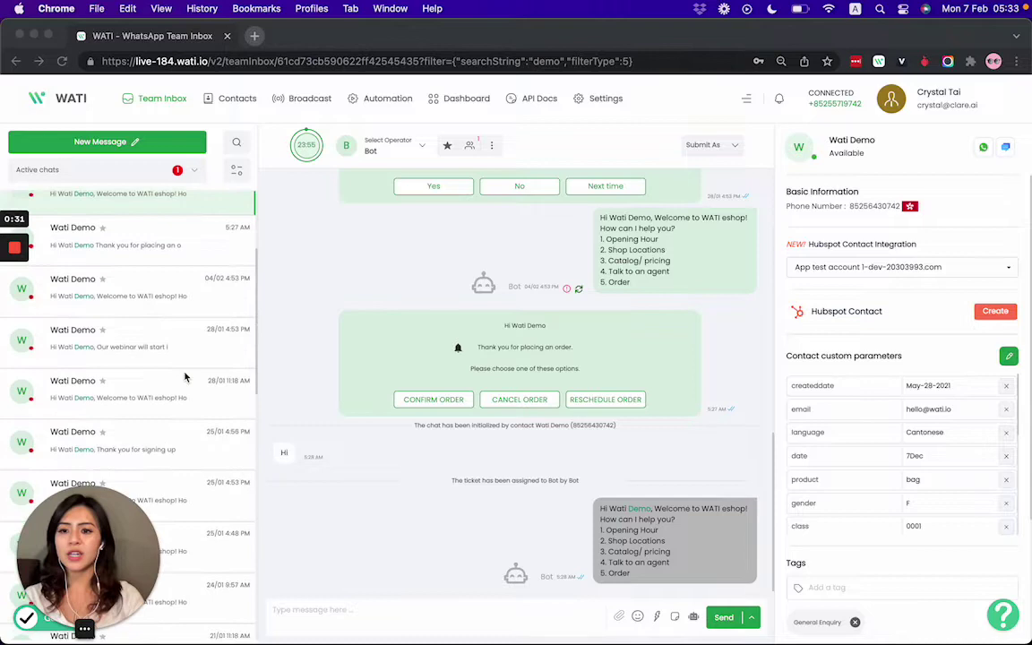
scroll(184, 376, "up", 10)
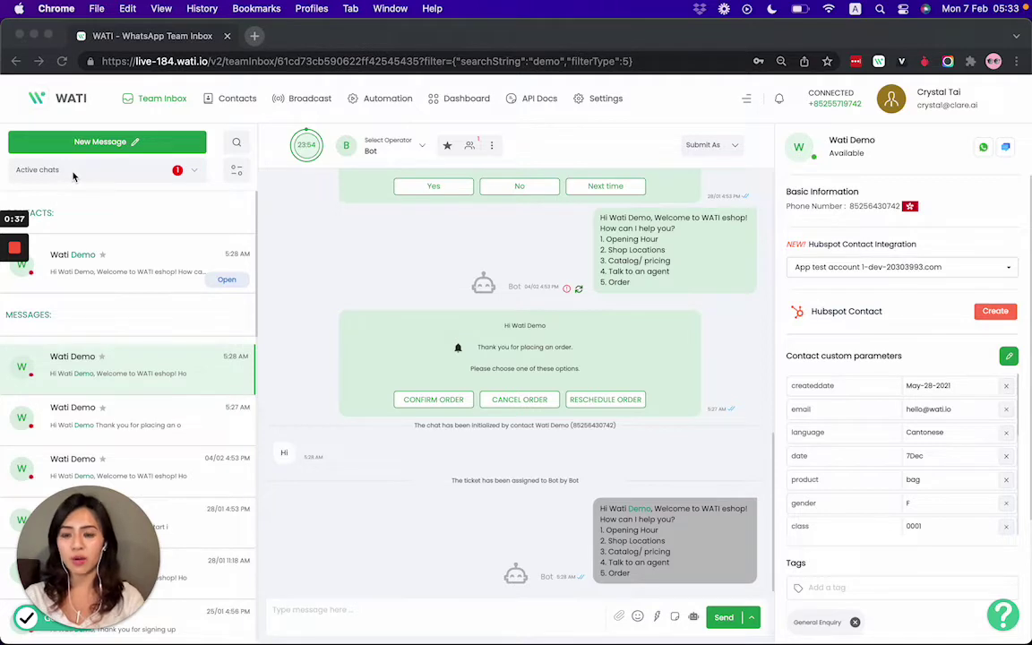
left_click(196, 171)
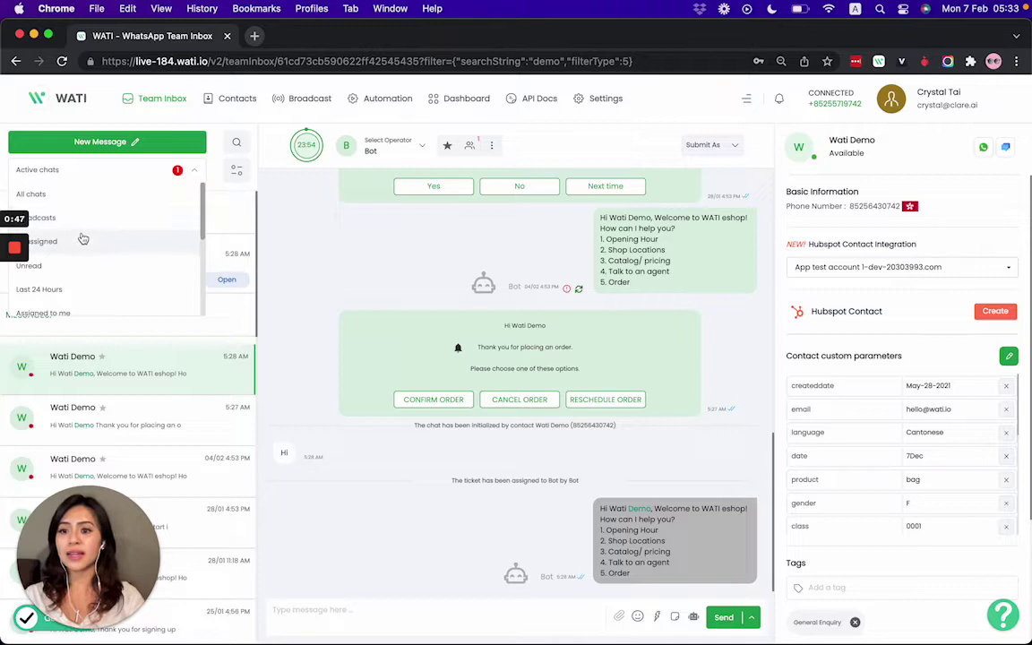
scroll(87, 255, "down", 1)
scroll(87, 257, "down", 4)
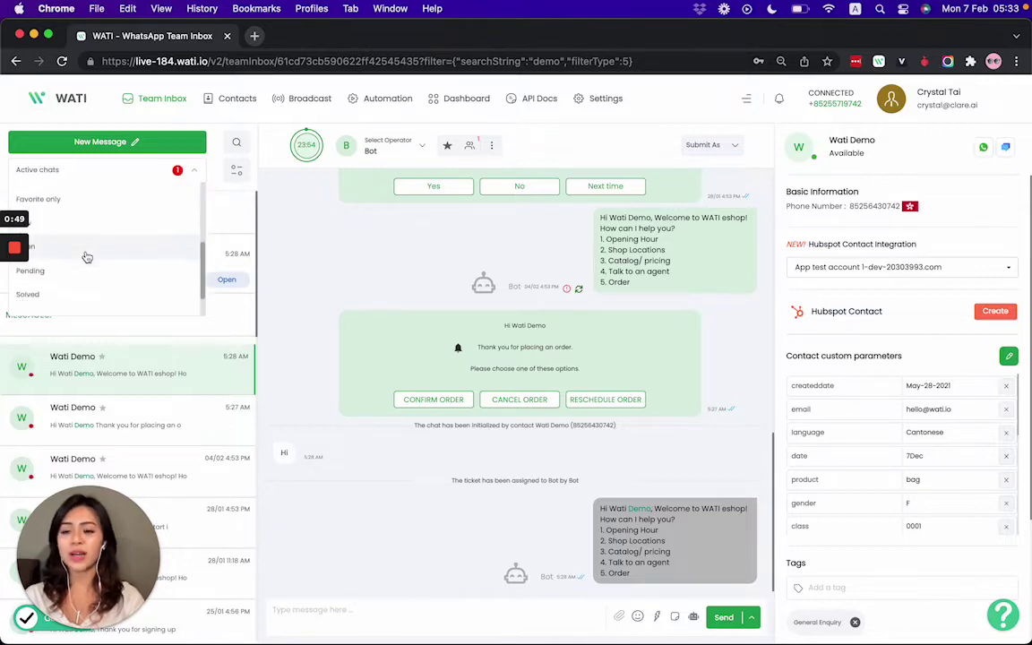
scroll(86, 257, "down", 2)
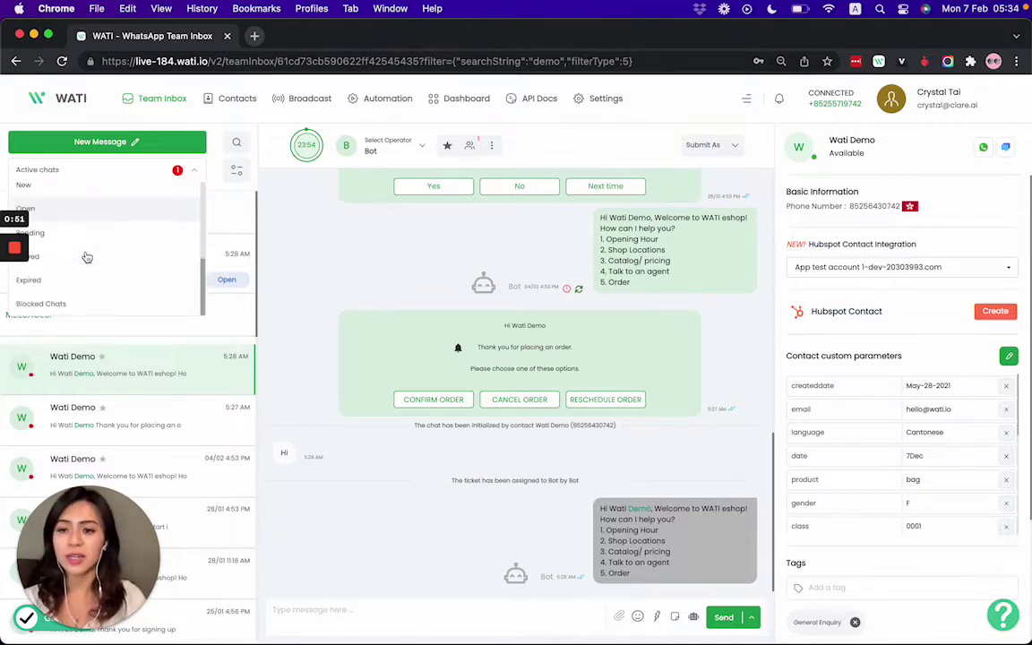
left_click(283, 242)
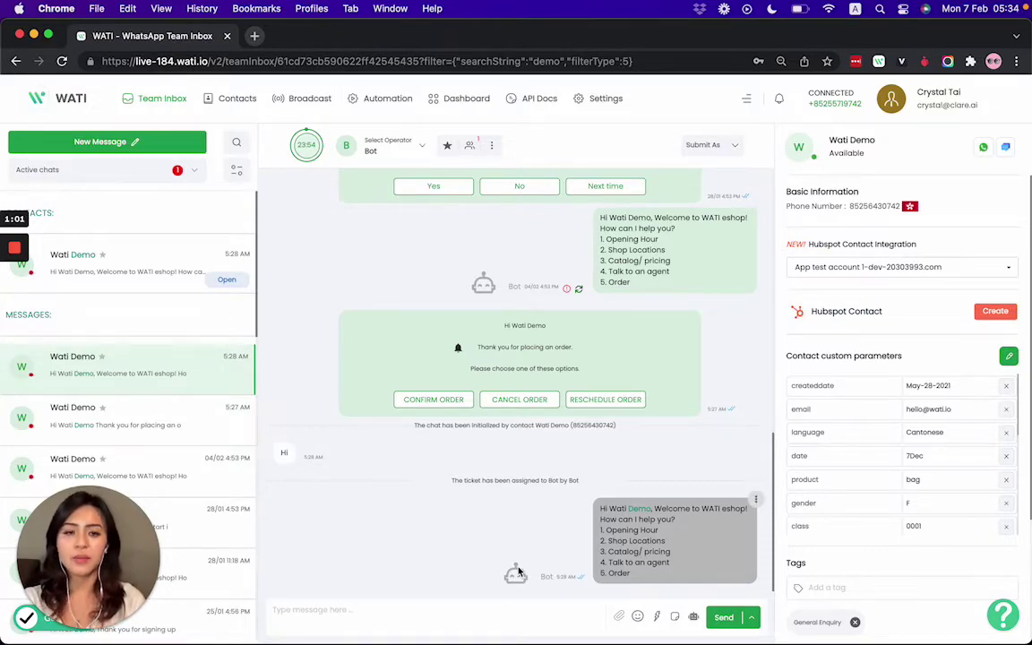
Step: Check the bot's menu message in WhatsApp, then return to the WATI inbox
key("ctrl+Up")
left_click(899, 208)
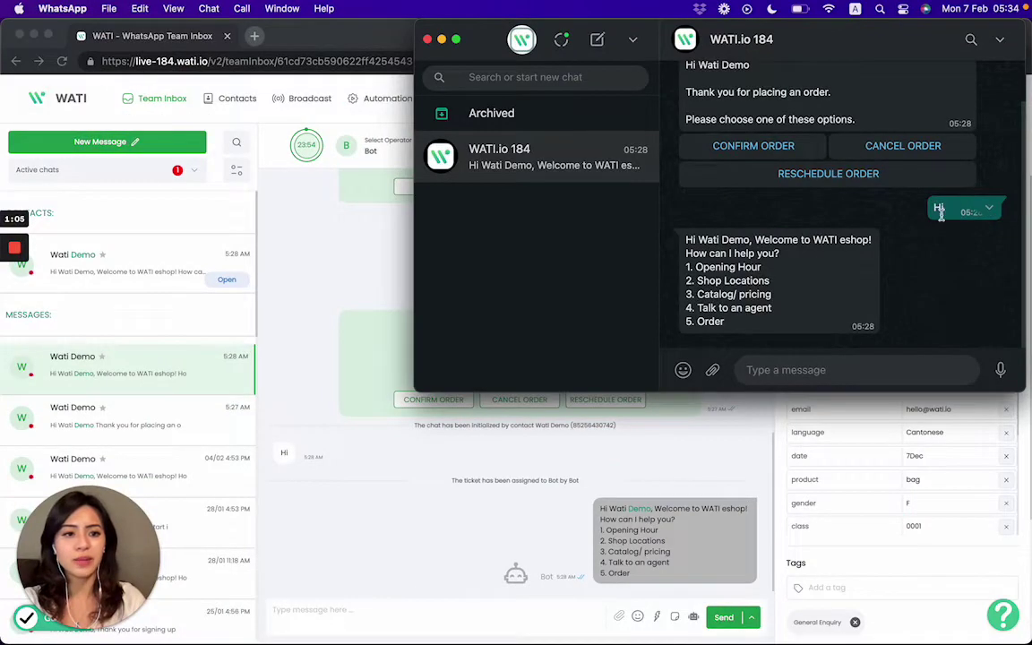
left_click_drag(685, 240, 787, 327)
left_click(787, 326)
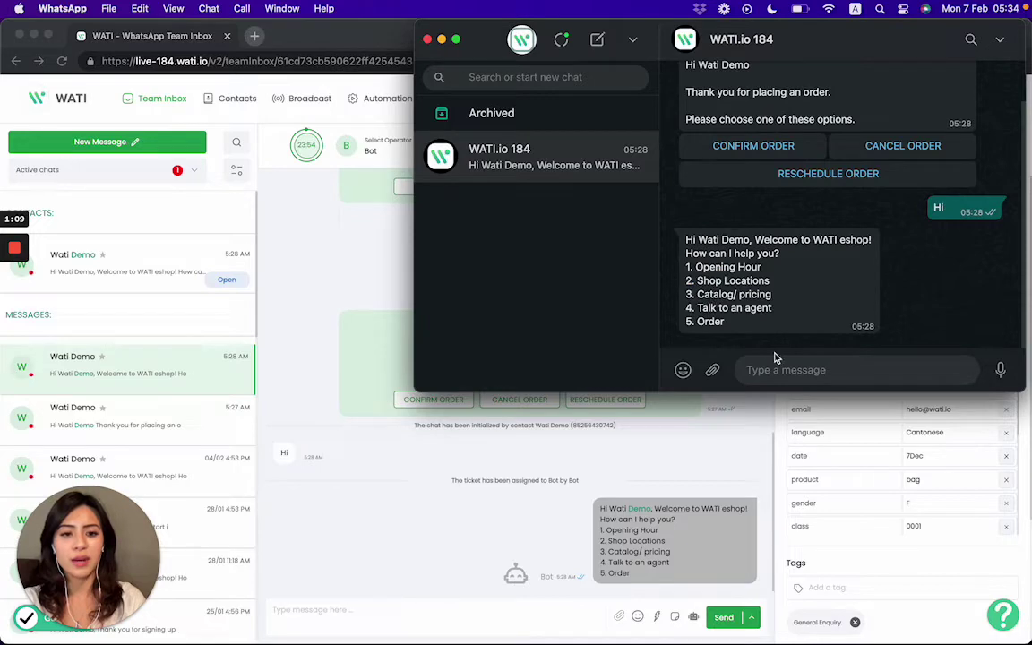
left_click(318, 253)
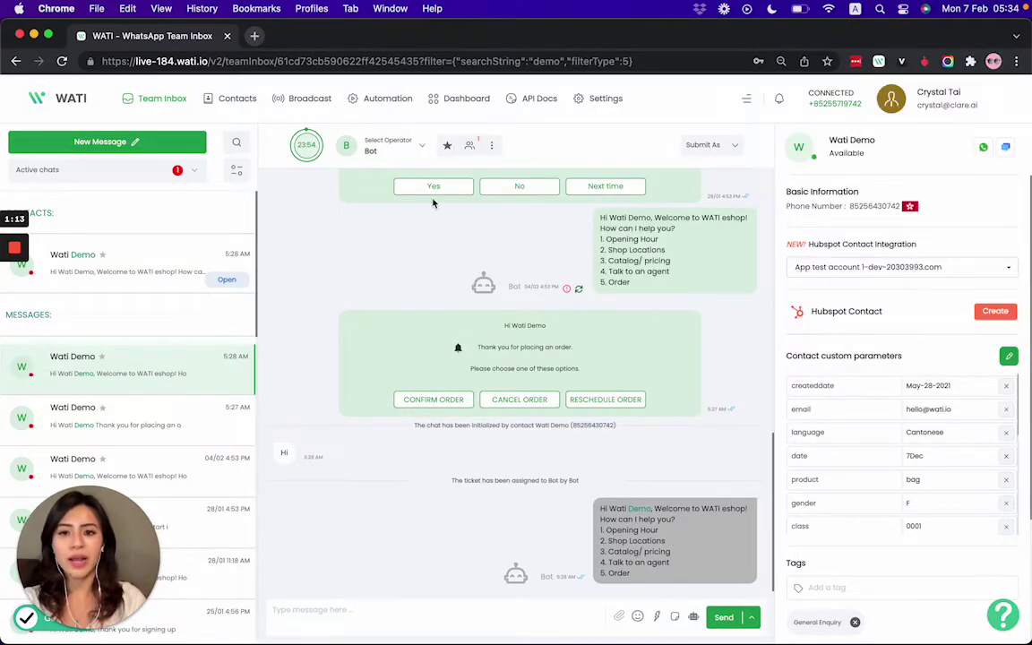
Step: Assign the chat to your own account and send a greeting introducing yourself by name
left_click(369, 146)
left_click(380, 169)
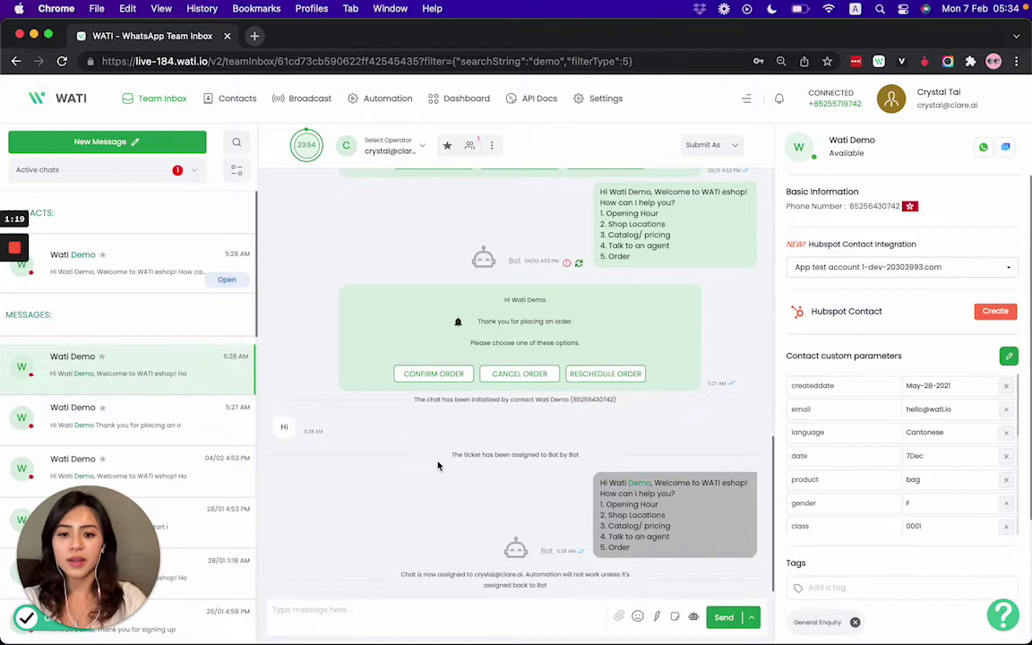
left_click(429, 610)
type("Hi, I am Cr")
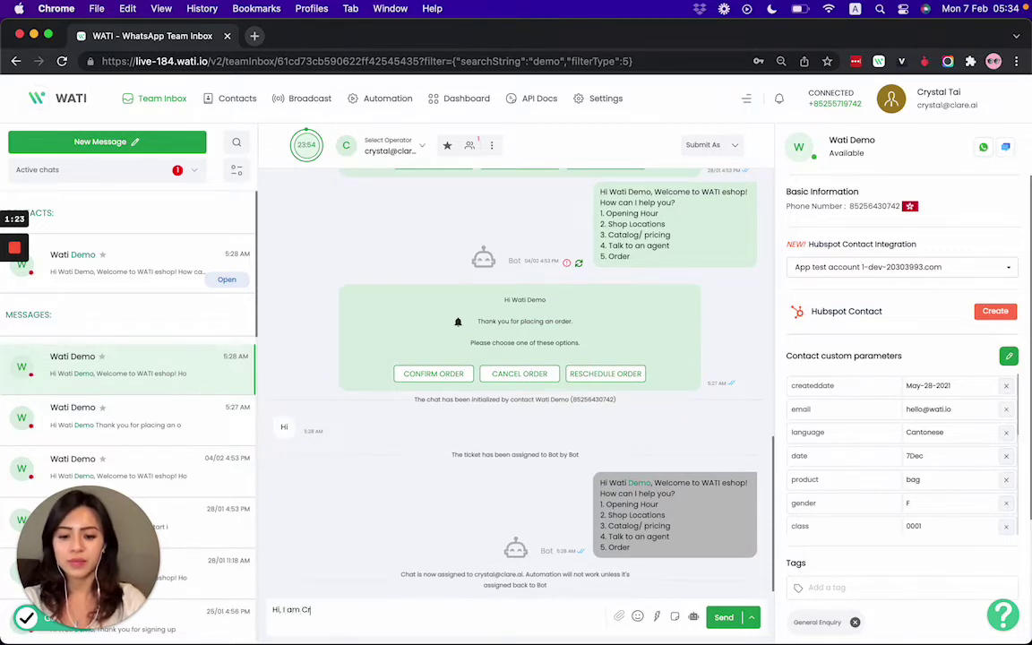
type("ystal")
key("Return")
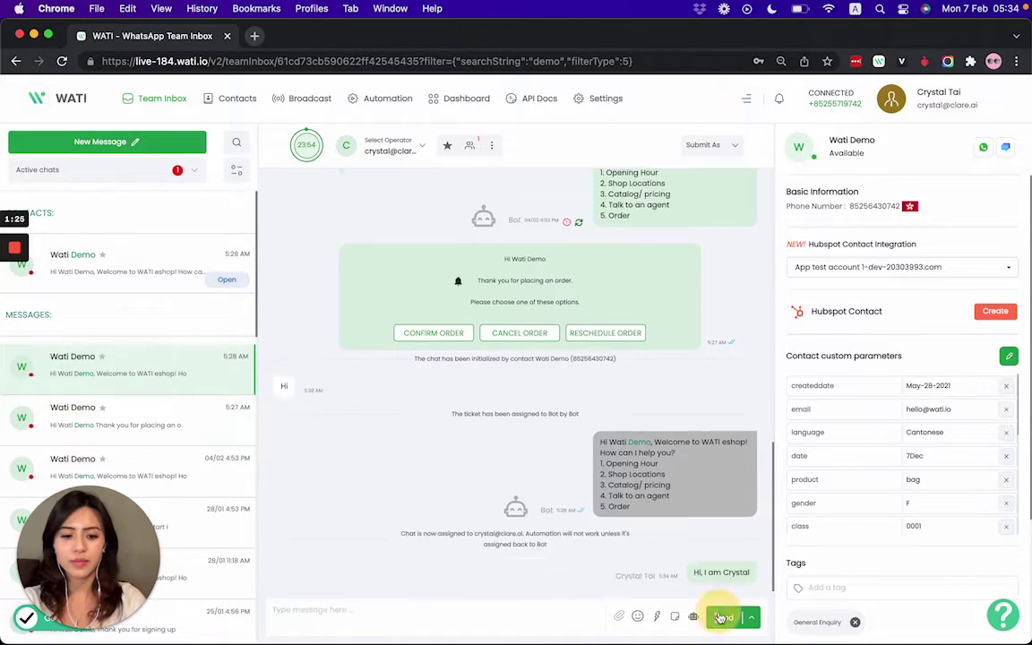
key("ctrl+Up")
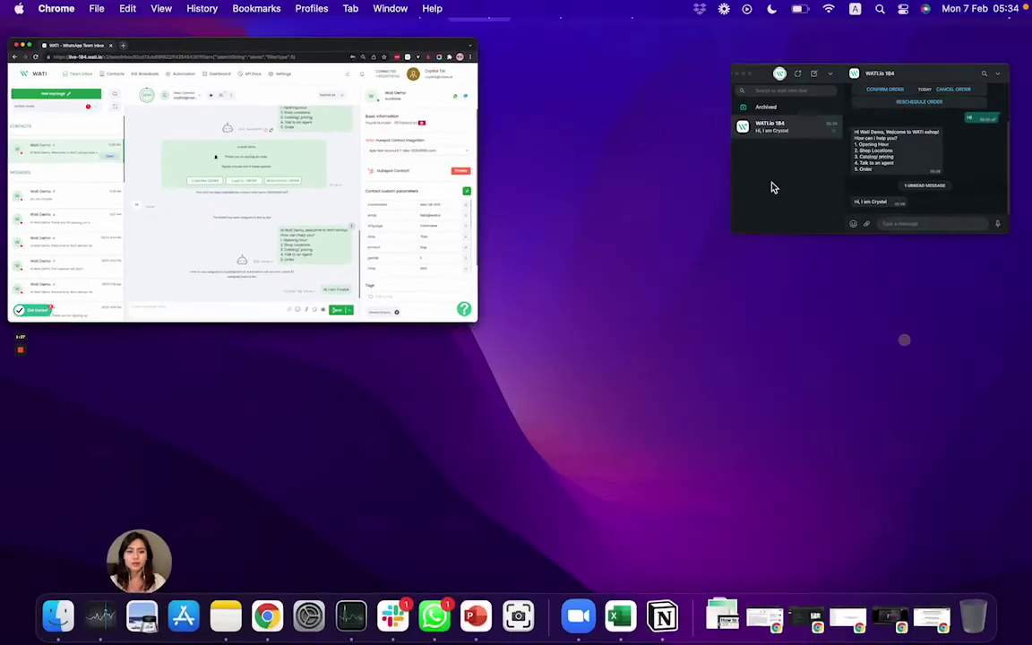
Step: Confirm the greeting arrived in WhatsApp and bring the WATI inbox back to the front
left_click(771, 185)
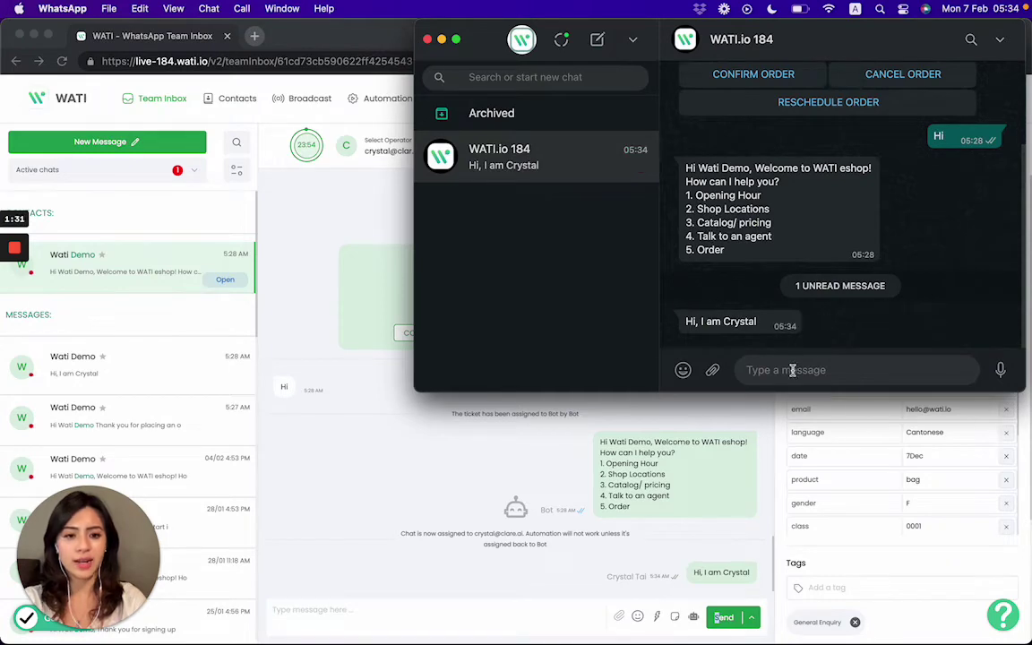
left_click(717, 441)
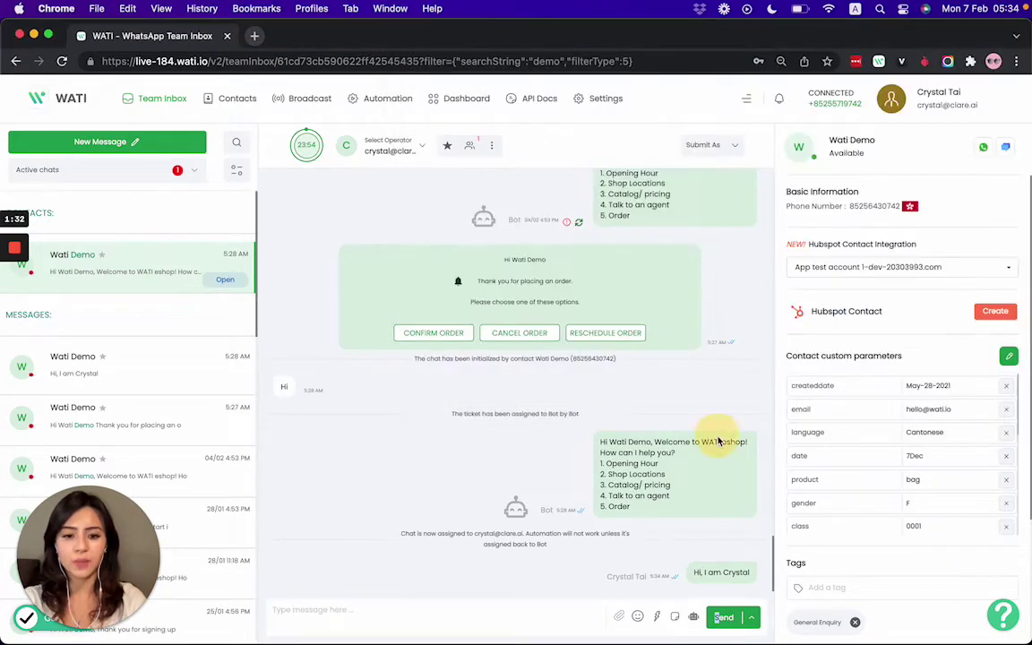
Step: Draft a 'Welcome message' quick response introducing the agent and asking 'what can I help you with today?'
left_click(659, 618)
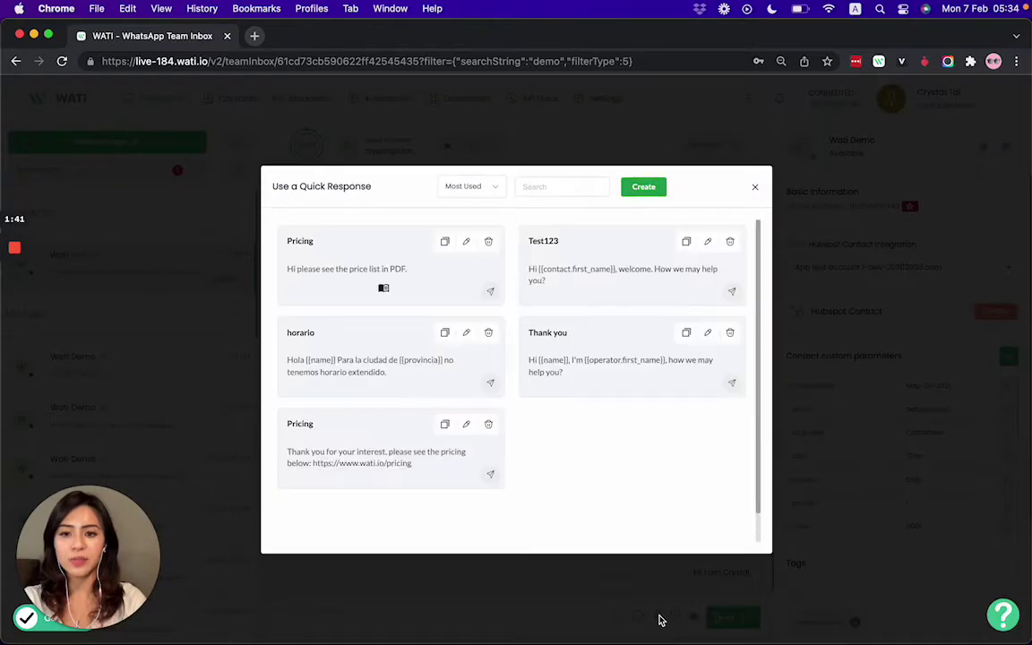
left_click(638, 190)
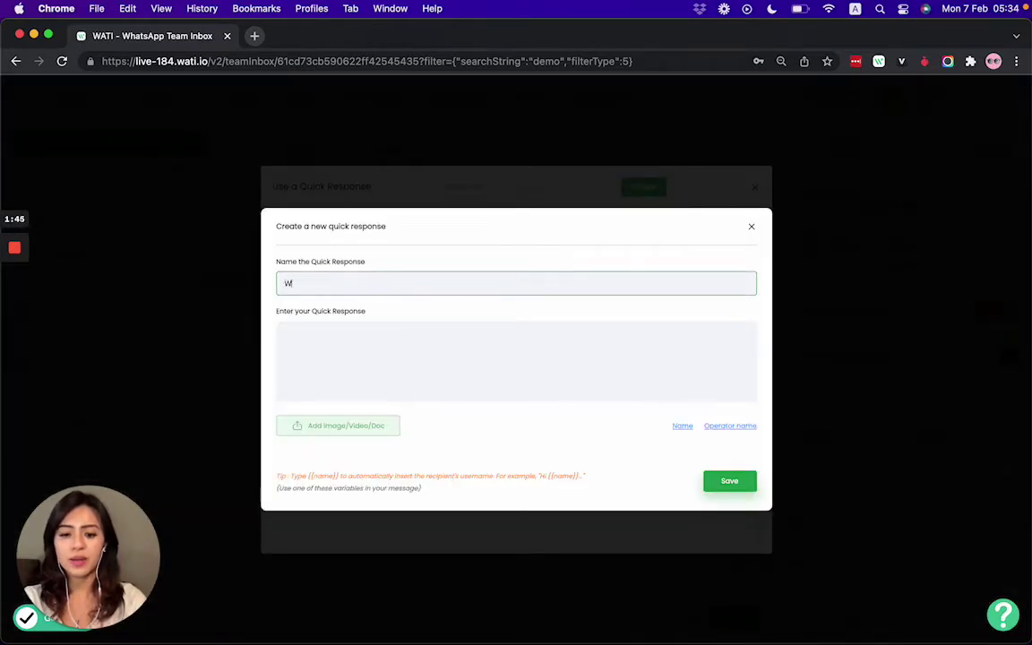
type("Welcome m")
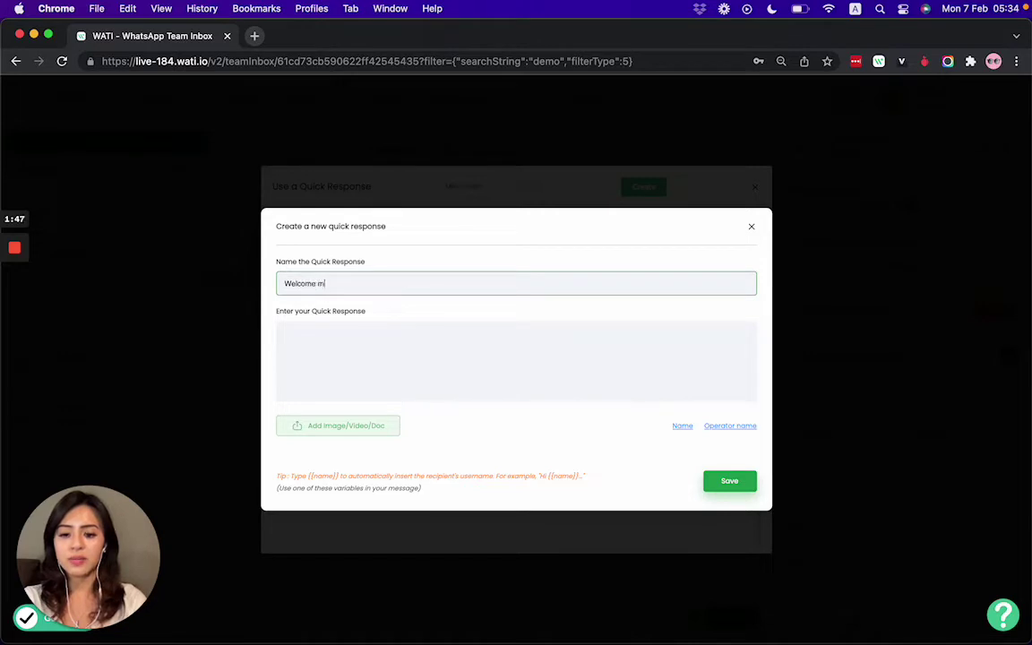
type("essage by Cry")
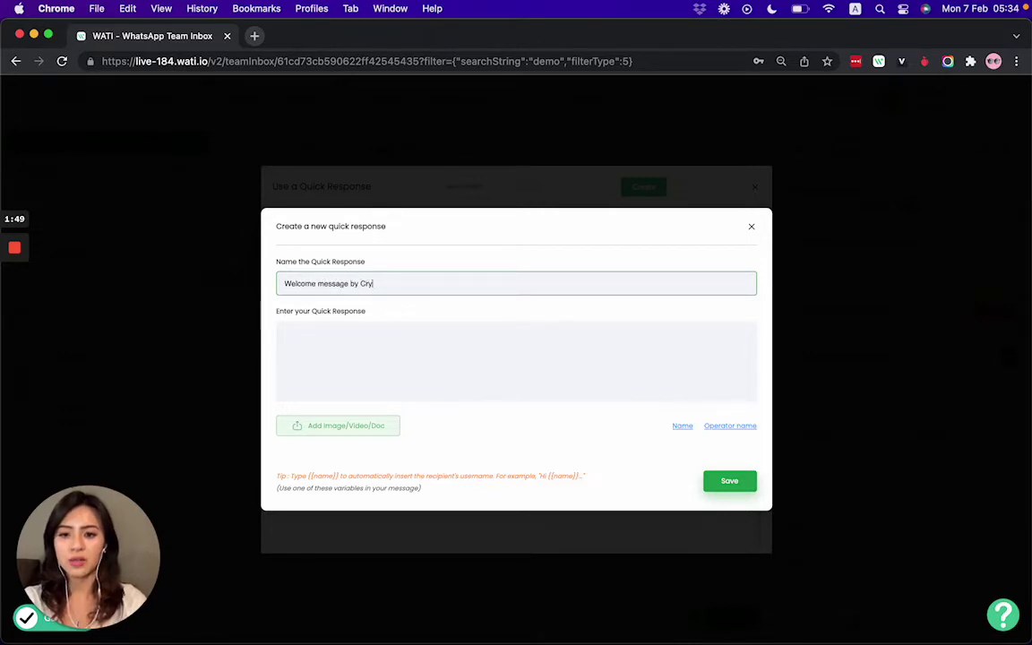
type("stal")
left_click(536, 363)
type("Hi")
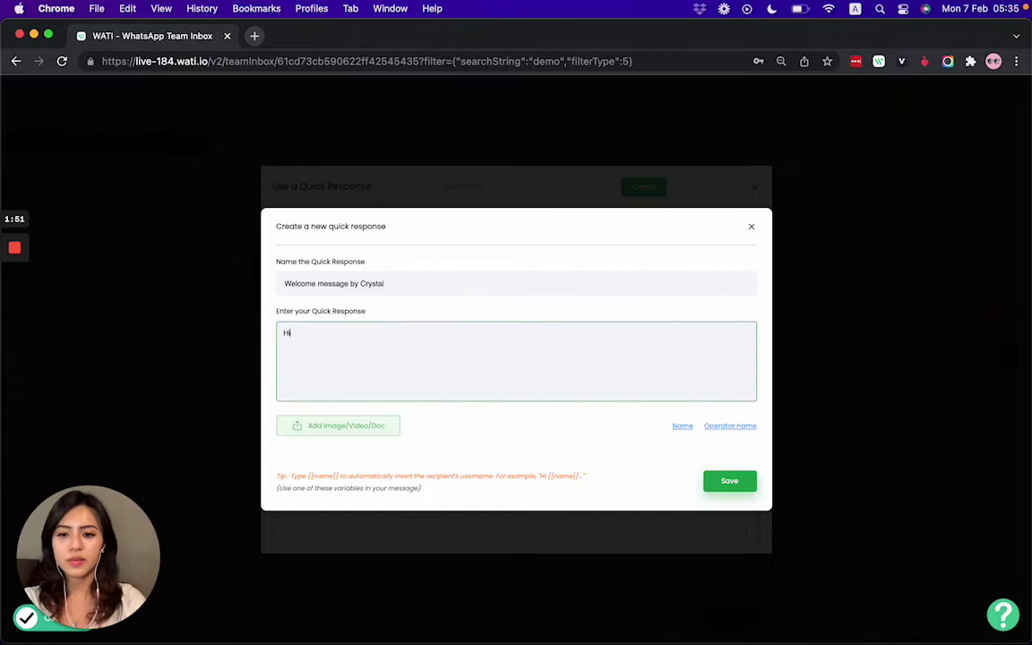
type(", I am Cry")
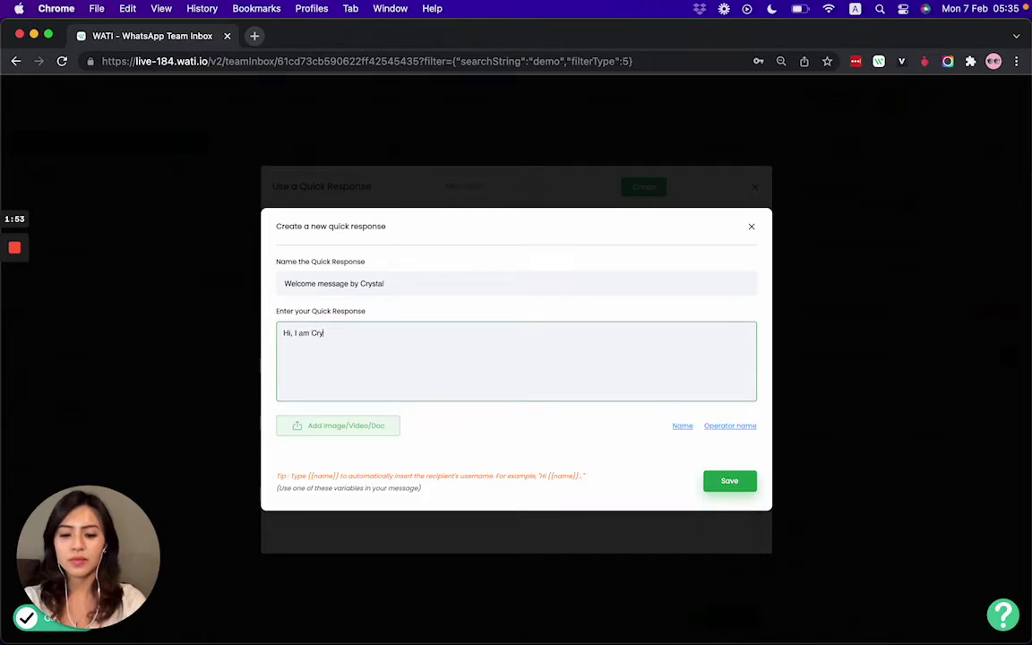
type("stal, w")
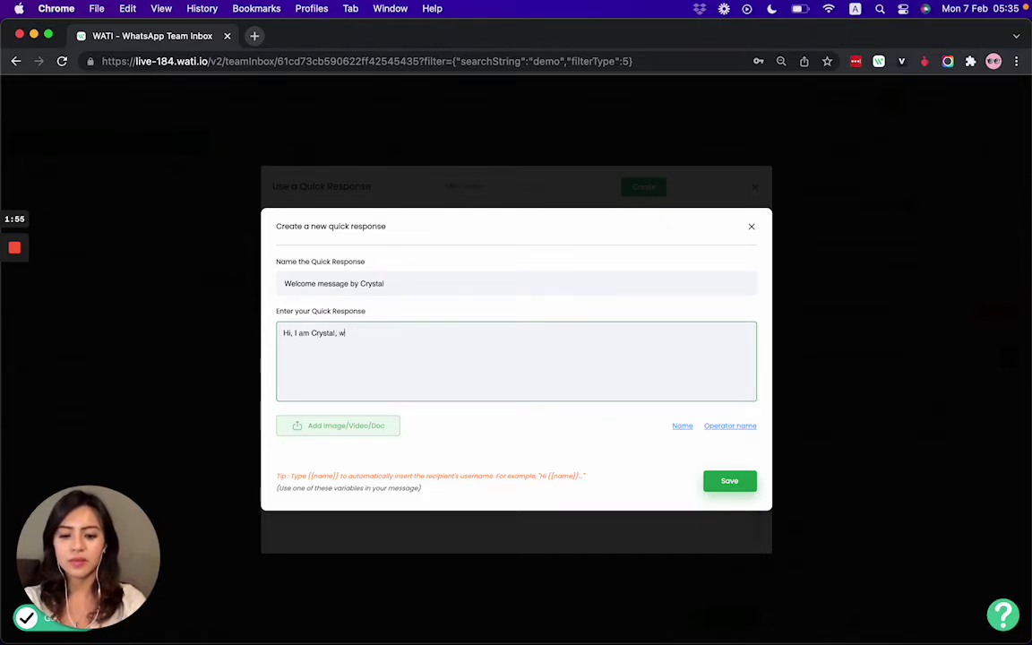
type("hat can I ")
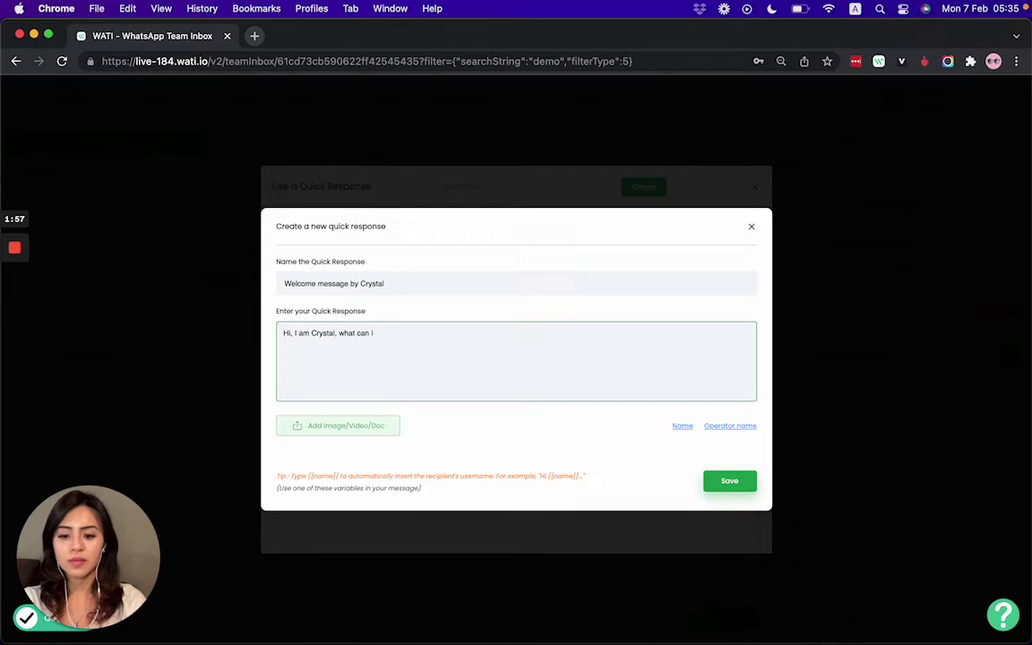
type("help you wi")
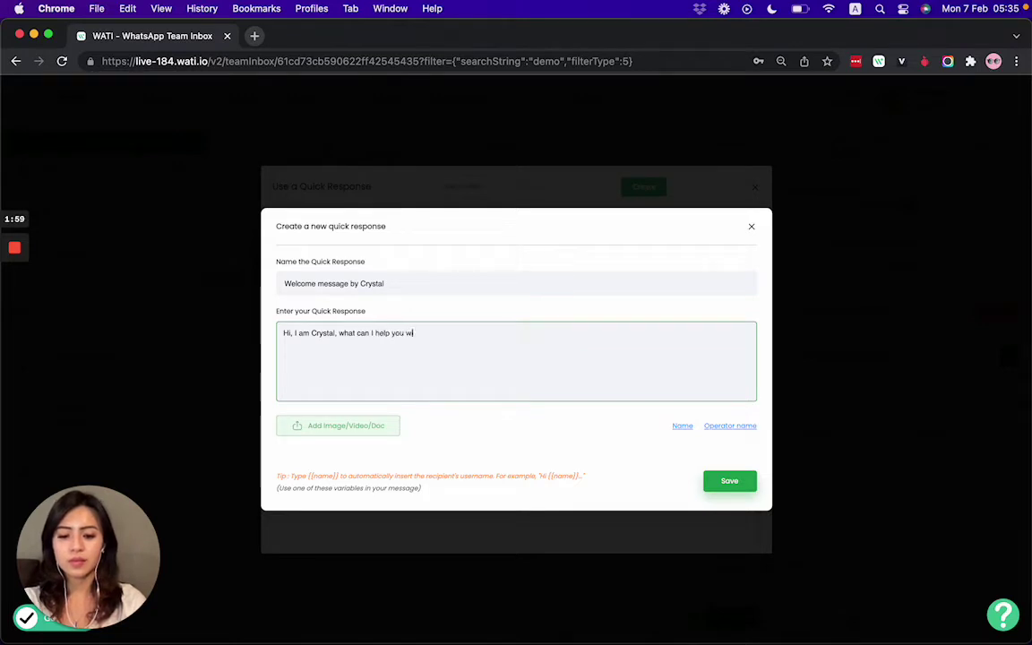
type("th today")
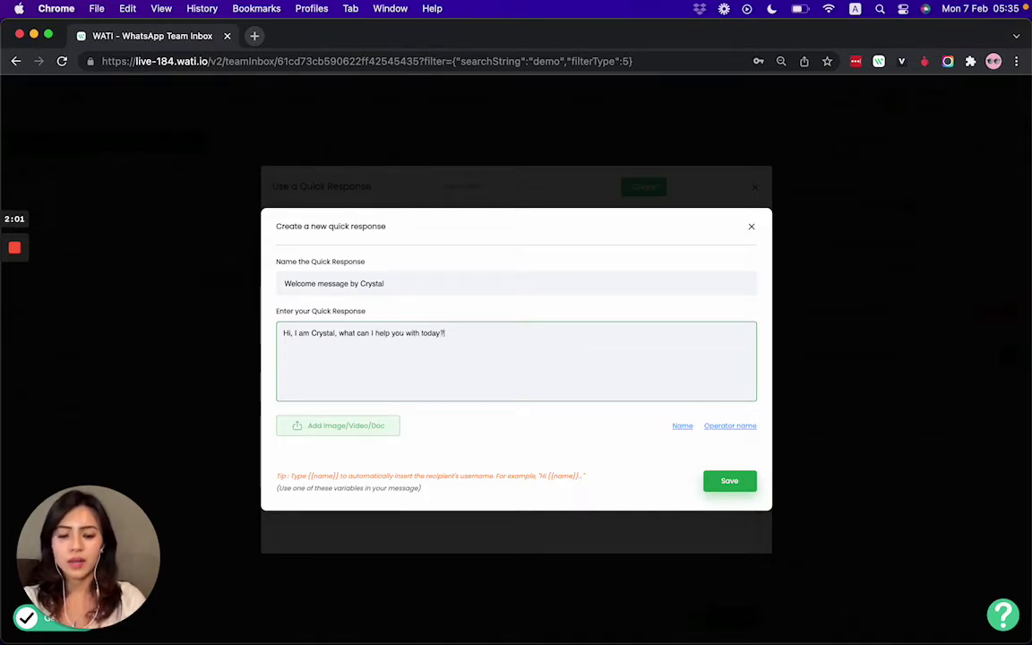
type("?")
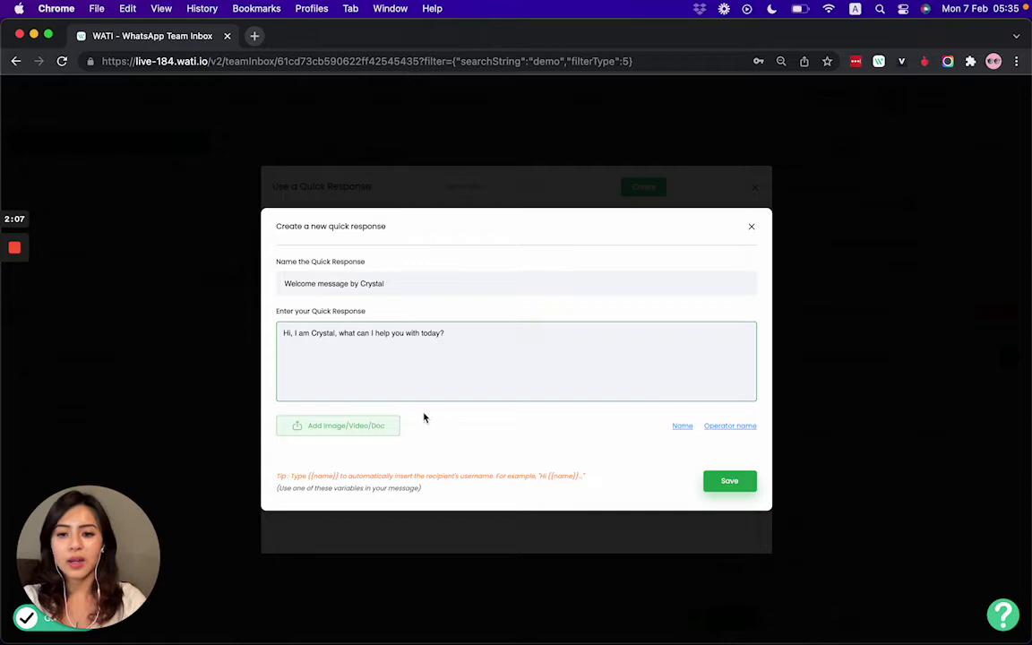
Step: Attach wati_logo.png to the welcome quick response and save it
left_click(364, 433)
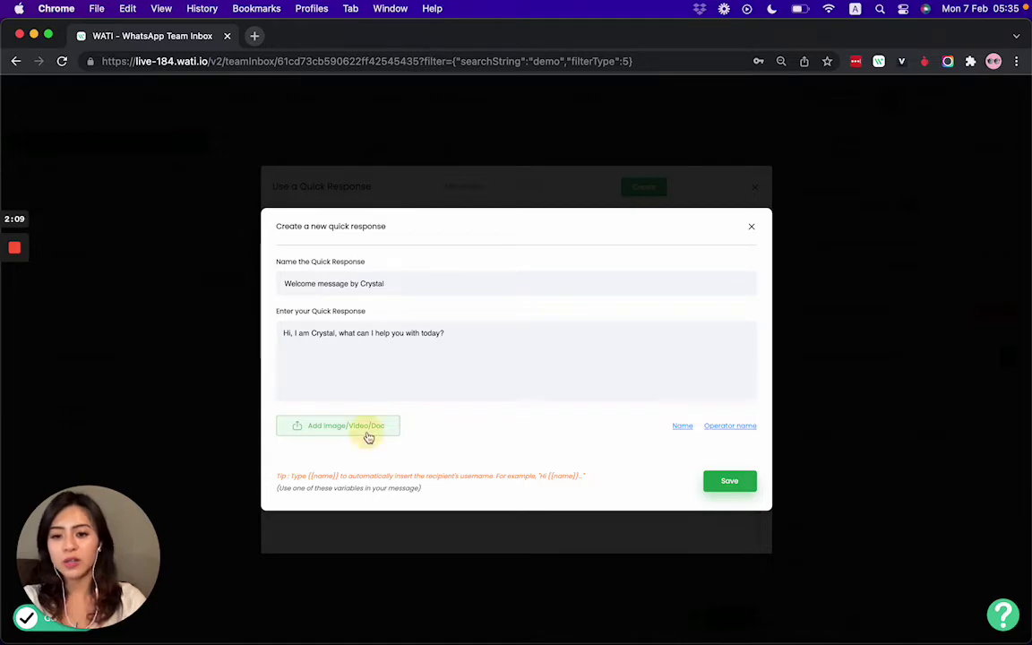
scroll(394, 325, "down", 5)
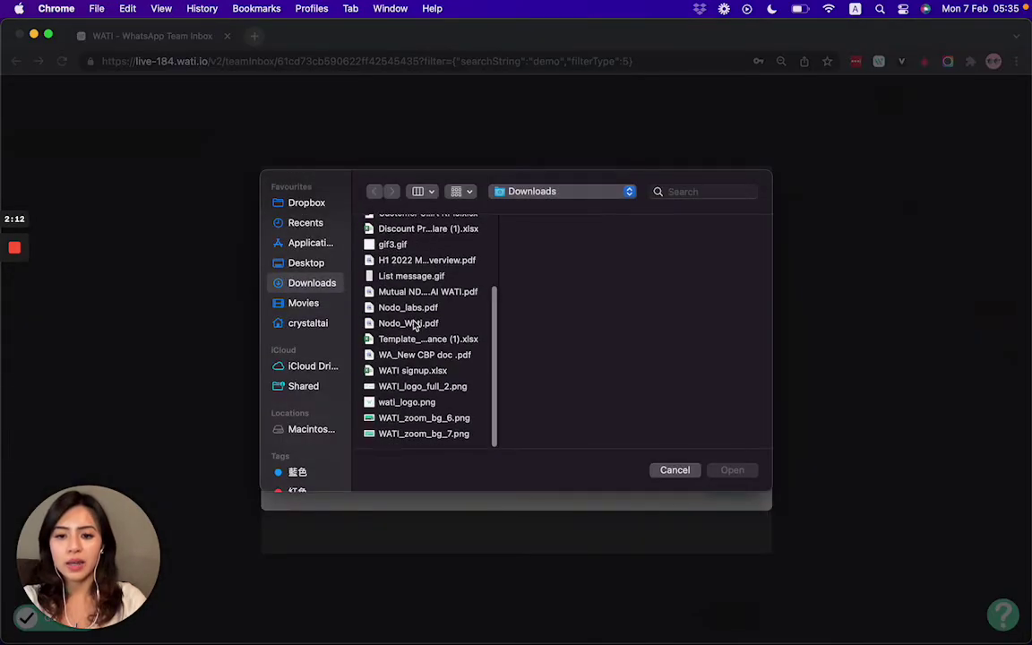
double_click(410, 402)
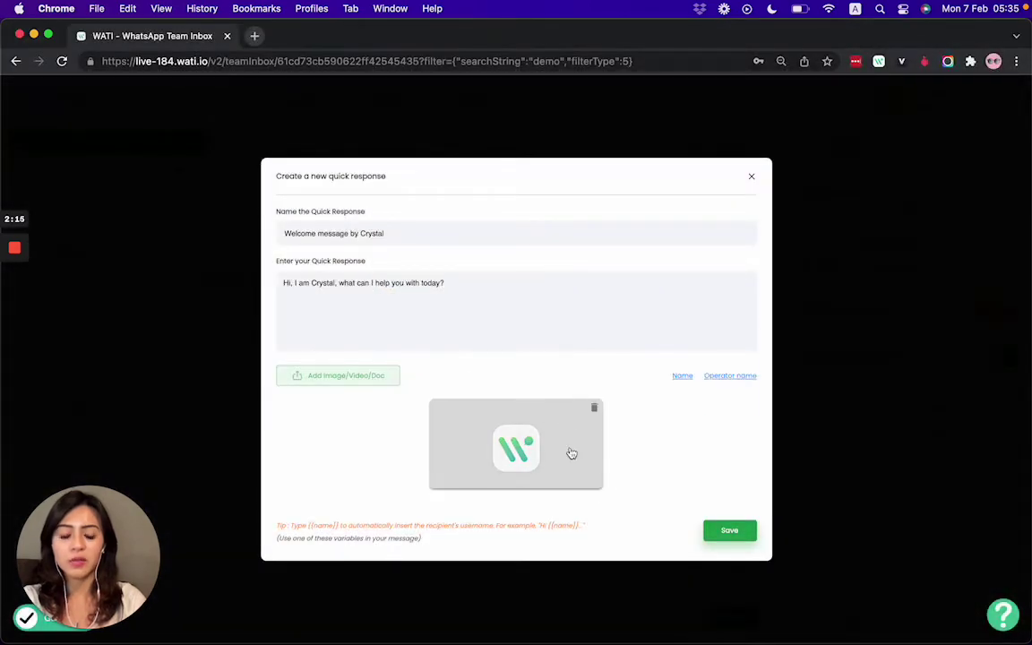
left_click(721, 532)
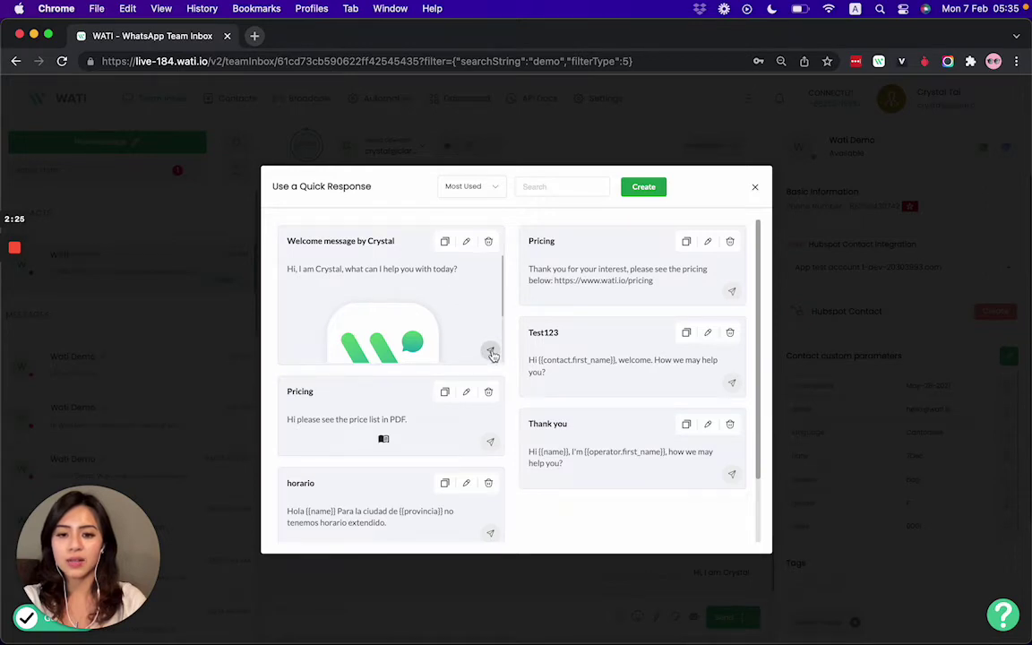
Step: Send the welcome quick response with the WATI logo image to the demo contact
left_click(490, 351)
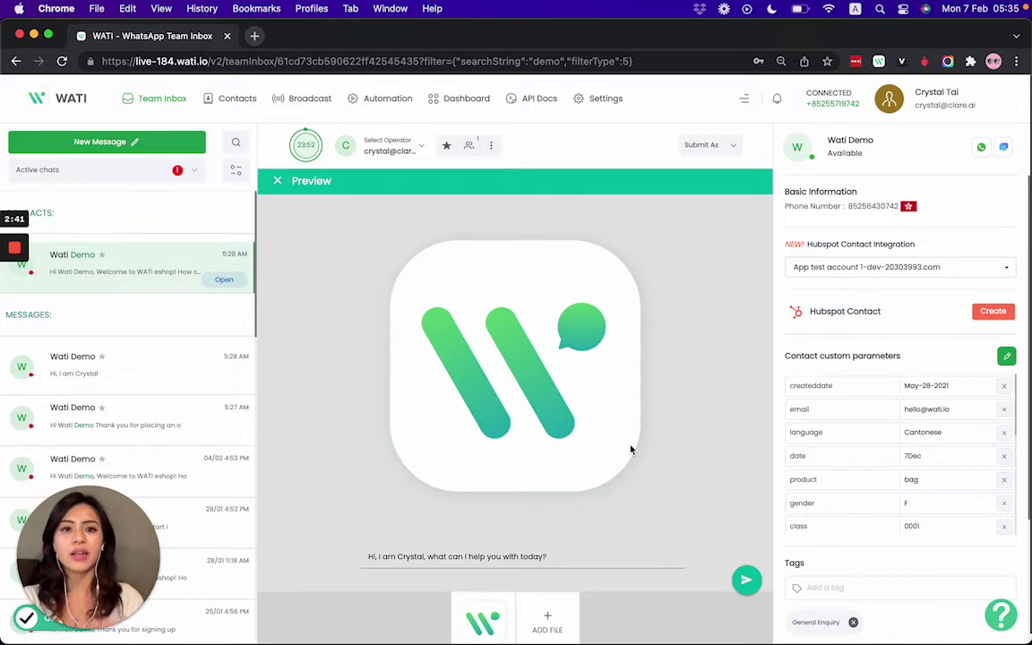
left_click(746, 579)
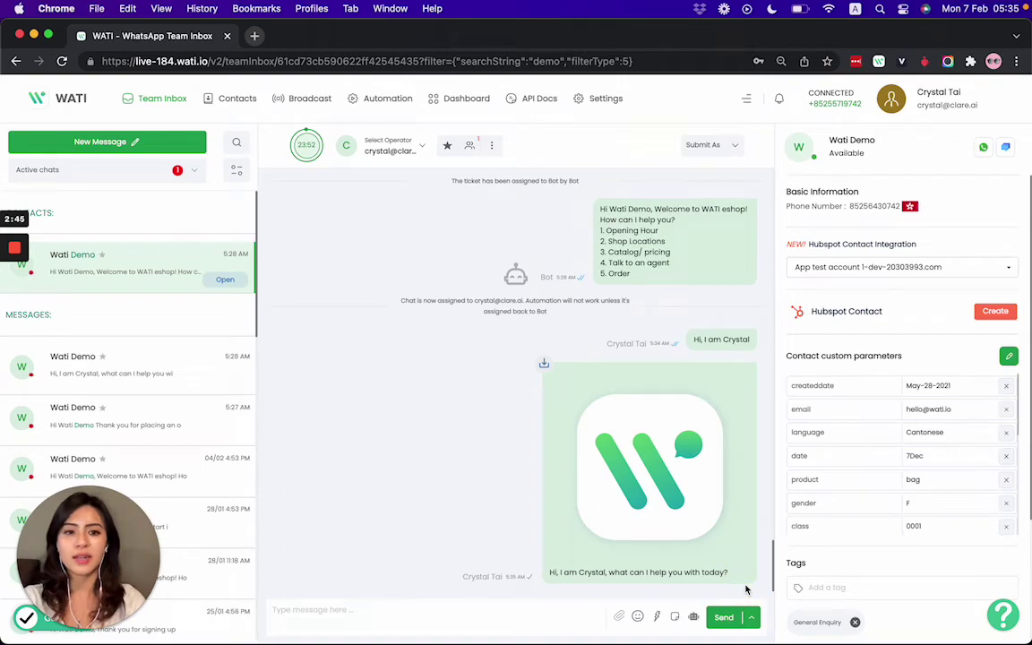
key("ctrl+Up")
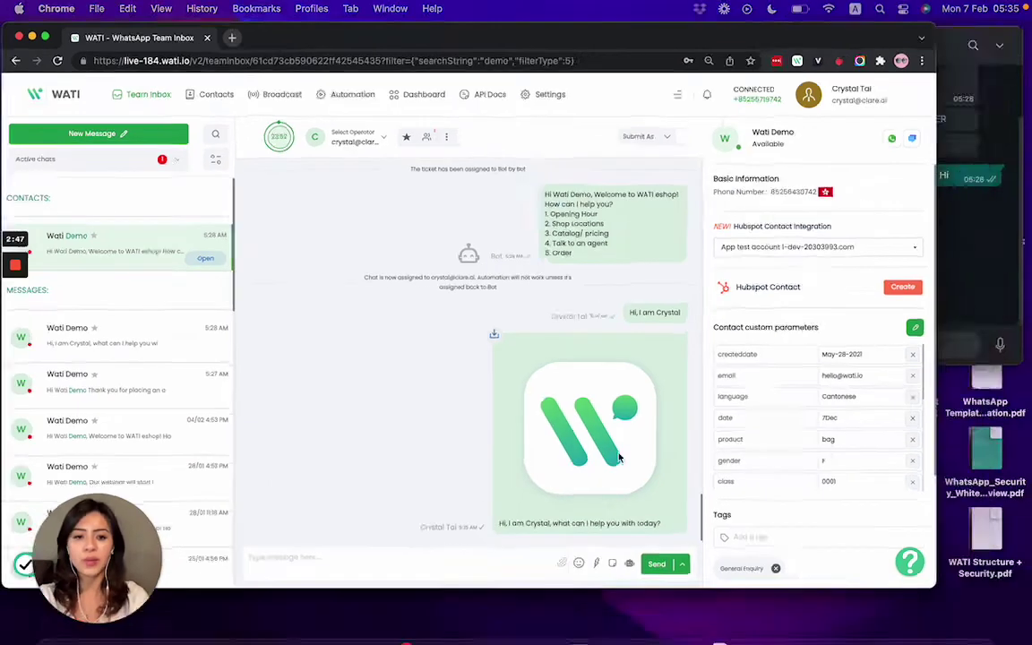
left_click(769, 214)
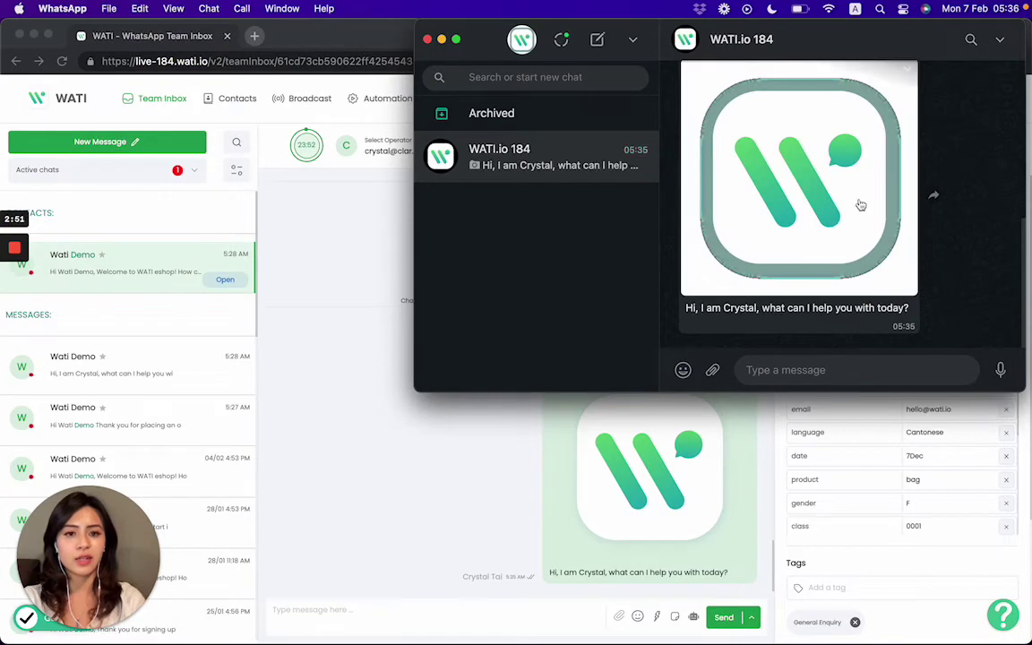
left_click(336, 321)
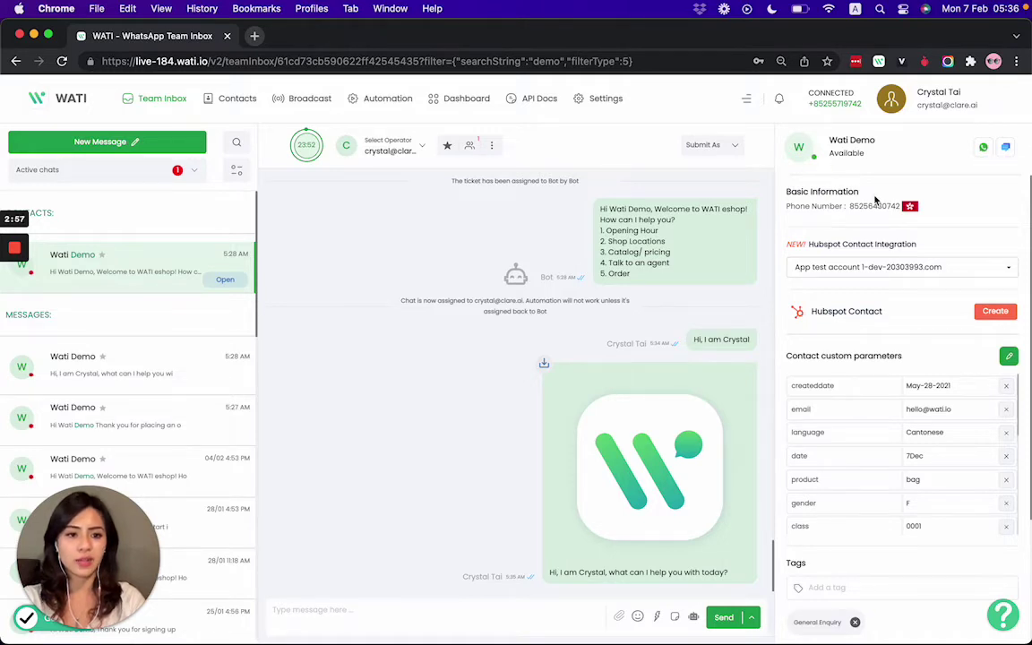
Step: Add the Pricing tag to the demo contact beside its General Enquiry tag
left_click_drag(830, 140, 876, 141)
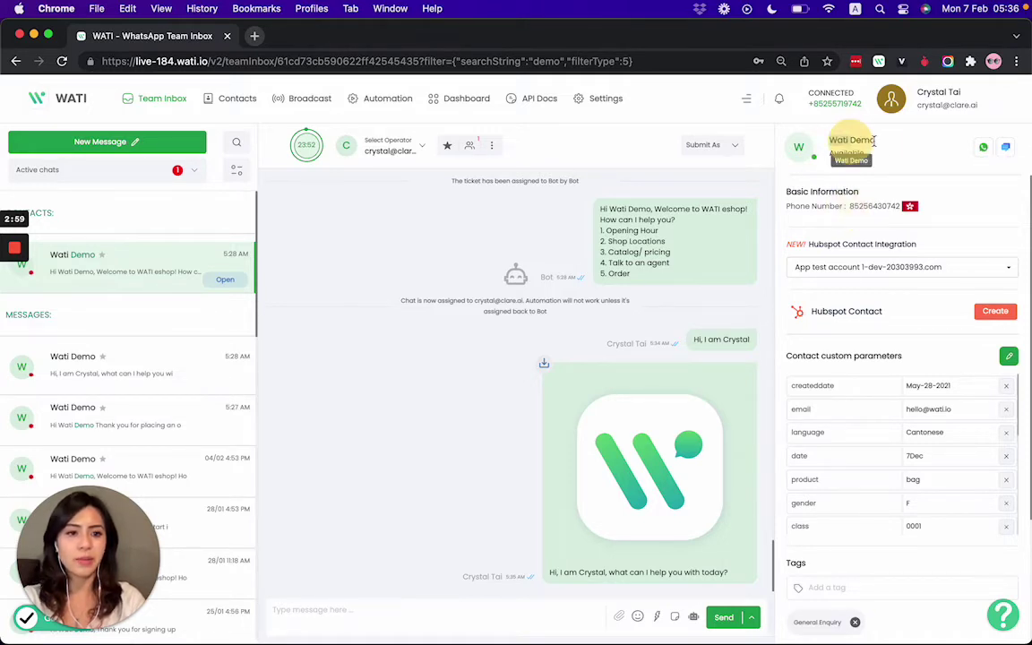
left_click_drag(850, 205, 930, 205)
left_click(916, 290)
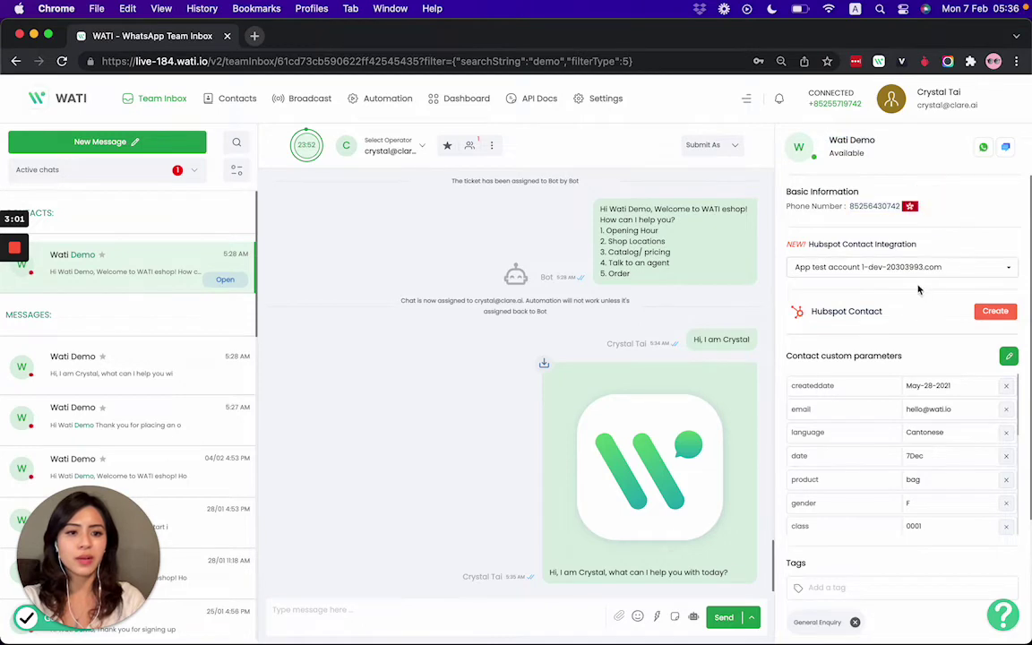
scroll(916, 288, "down", 1)
scroll(916, 287, "down", 5)
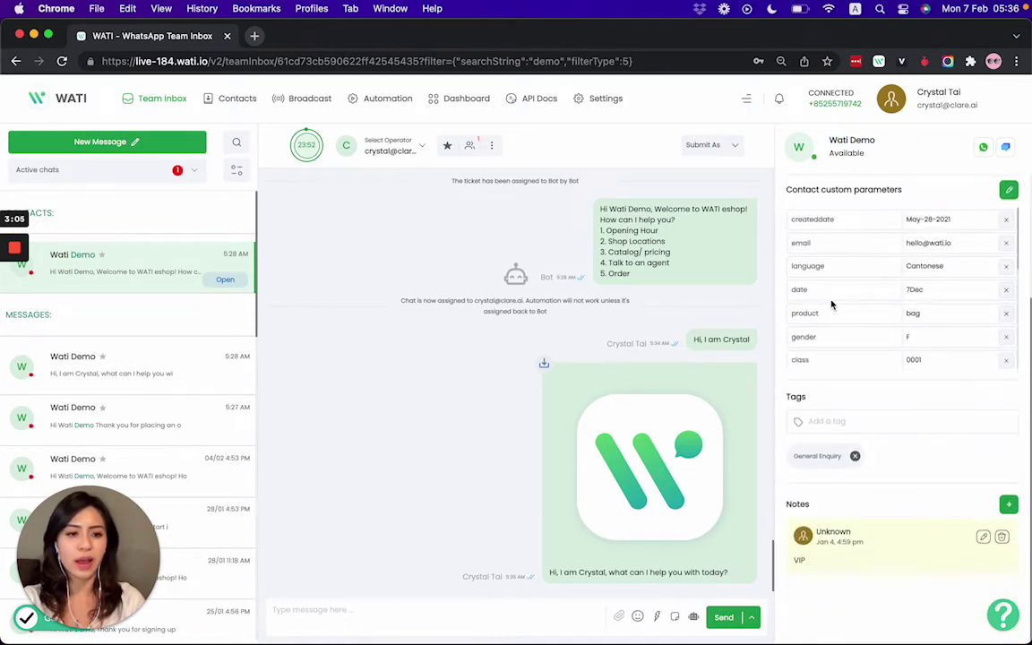
scroll(896, 284, "down", 1)
scroll(896, 284, "down", 2)
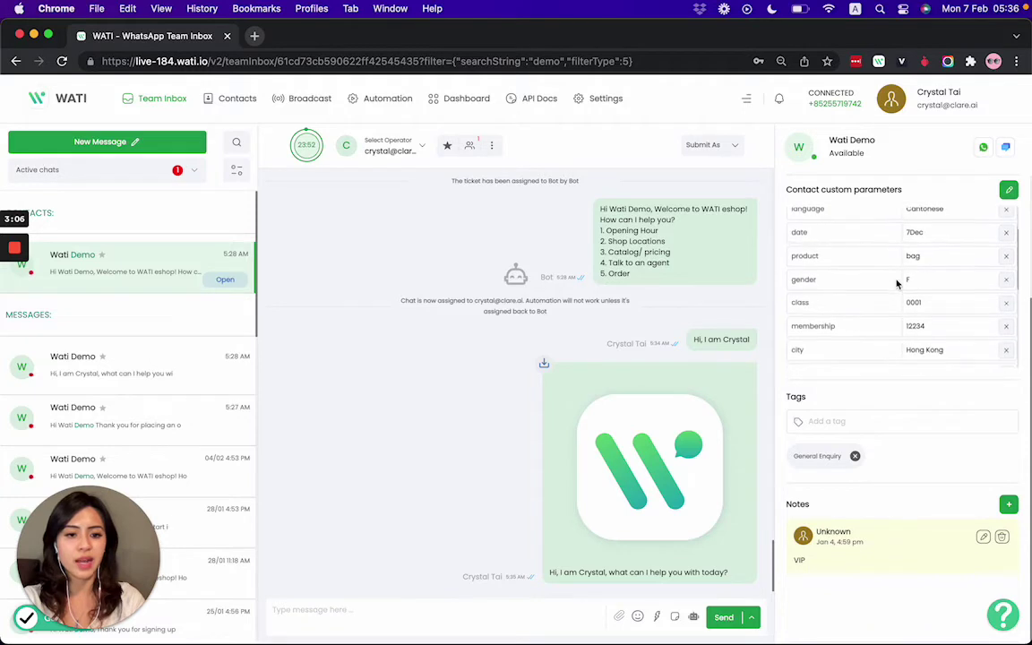
left_click(824, 423)
type("pricin")
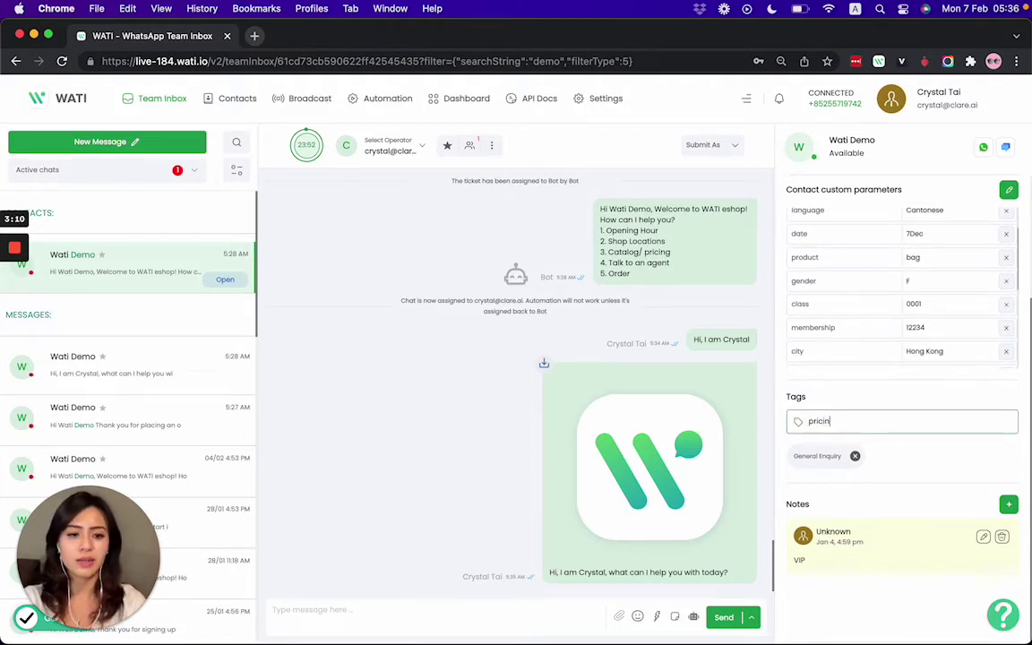
key("Return")
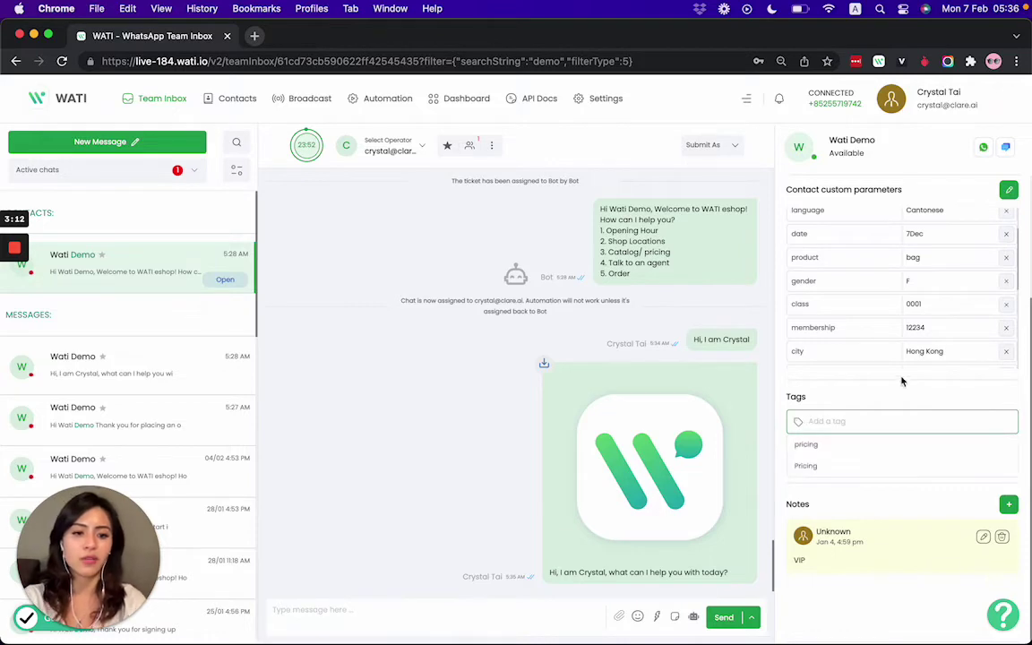
left_click(878, 464)
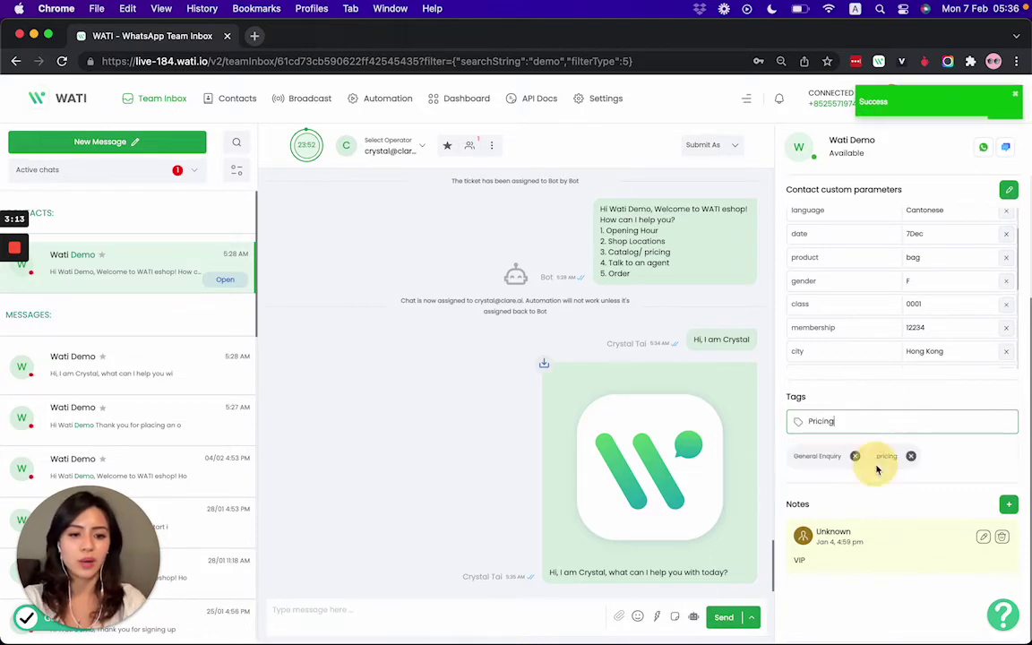
left_click(982, 464)
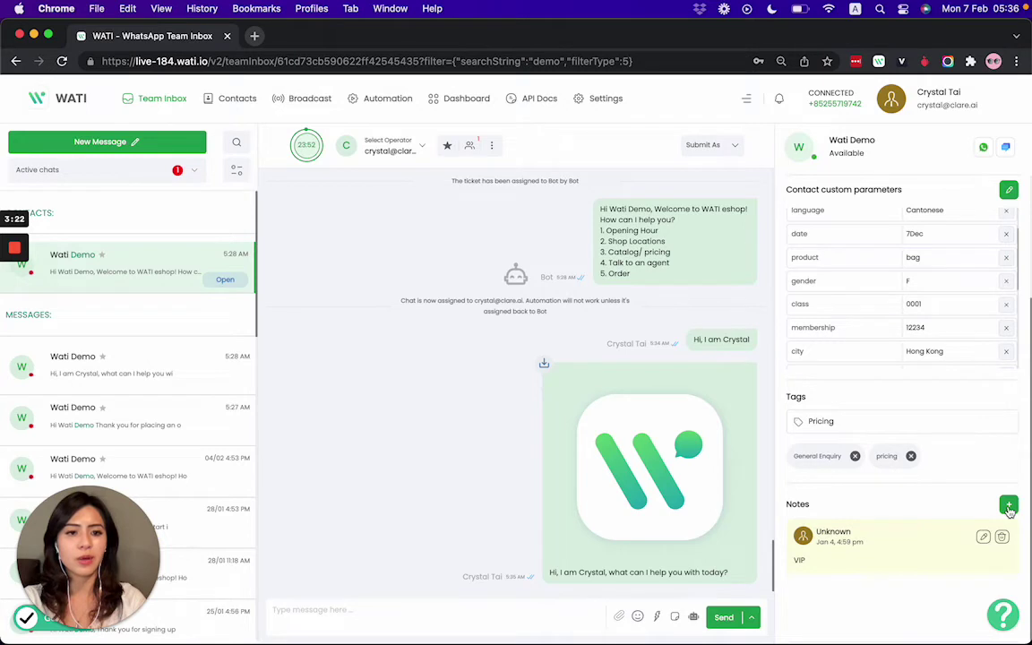
Step: Review the chat's operator list and close it without changing the assignee
left_click(369, 145)
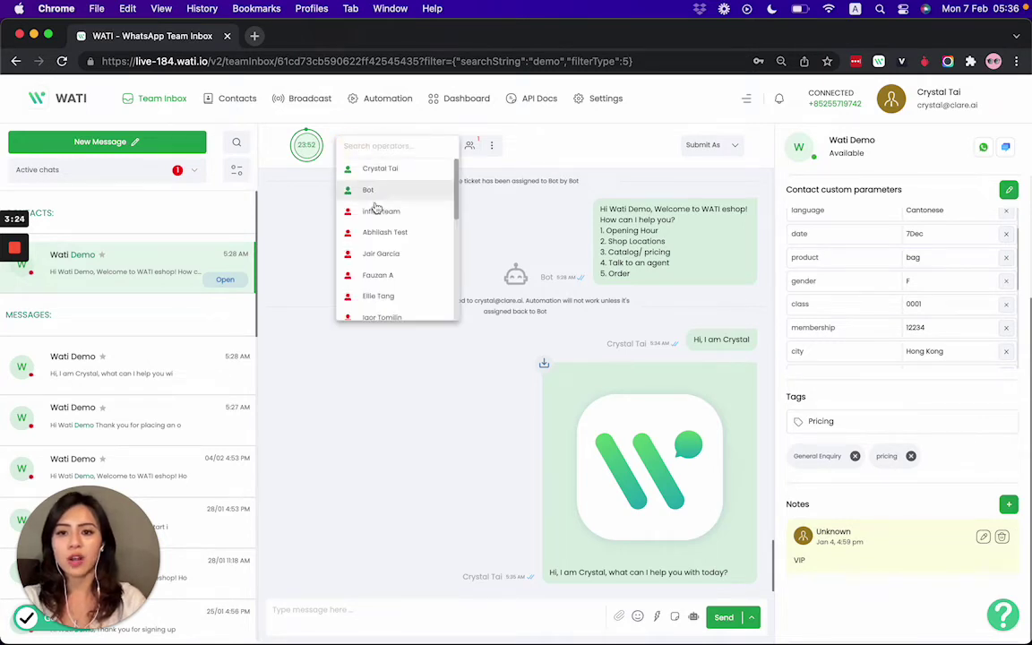
scroll(380, 238, "down", 5)
left_click(443, 430)
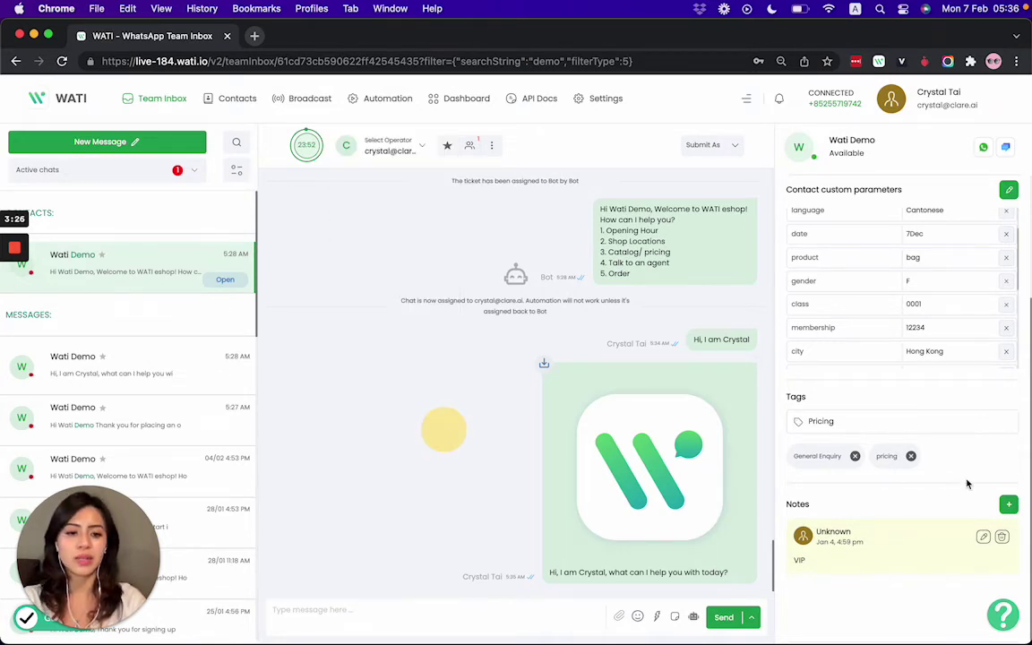
Step: Add the note 'Asked about product A' to the demo contact
left_click(1008, 503)
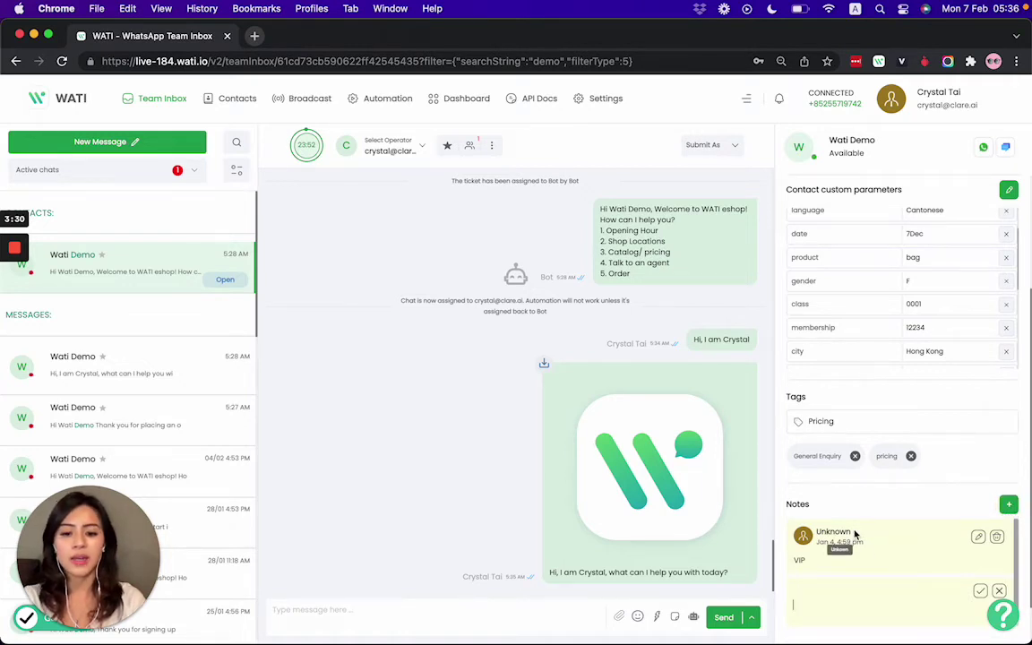
type("Asked ")
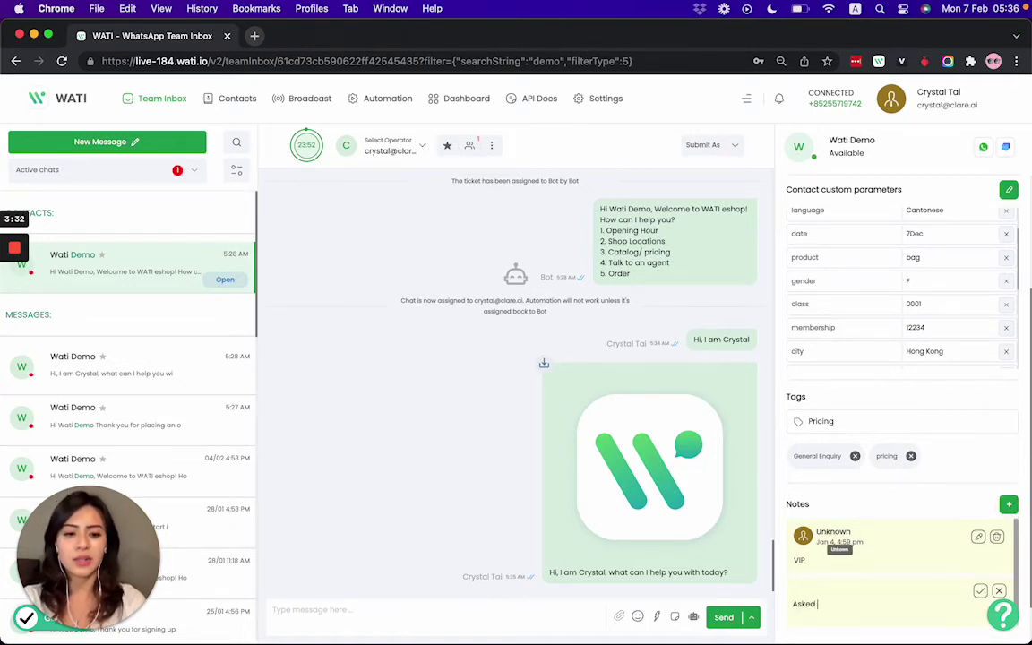
type("about prod")
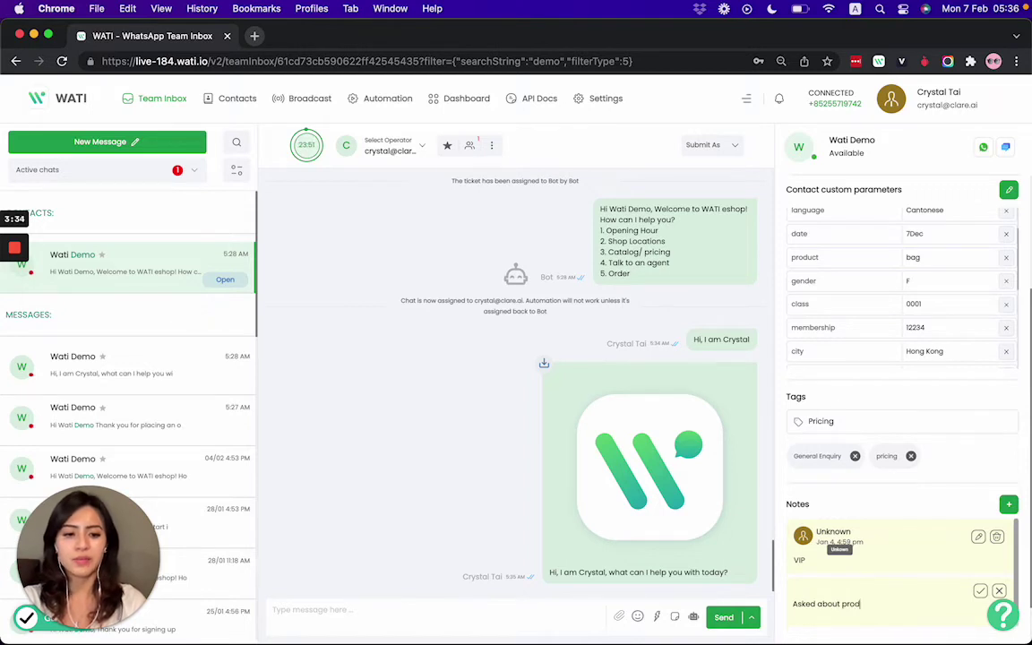
type("uct A")
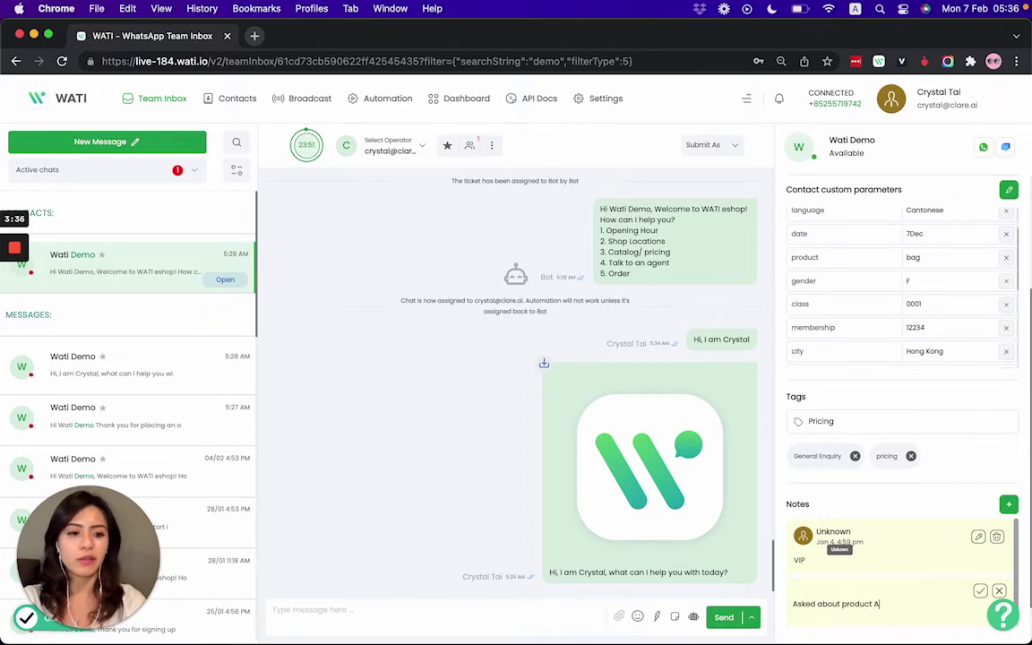
left_click(981, 591)
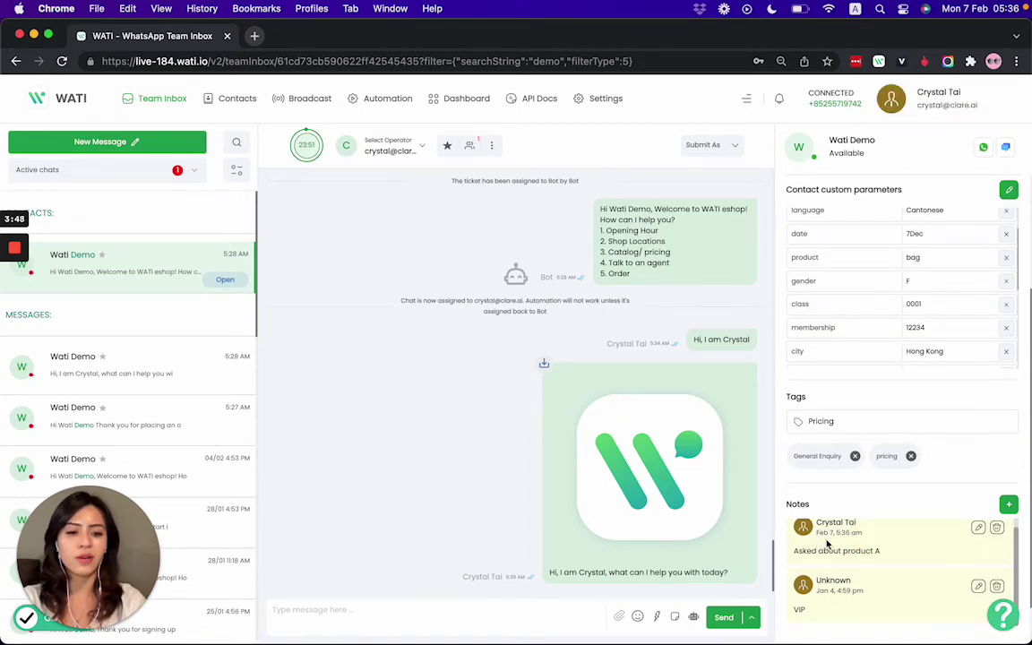
scroll(850, 511, "up", 4)
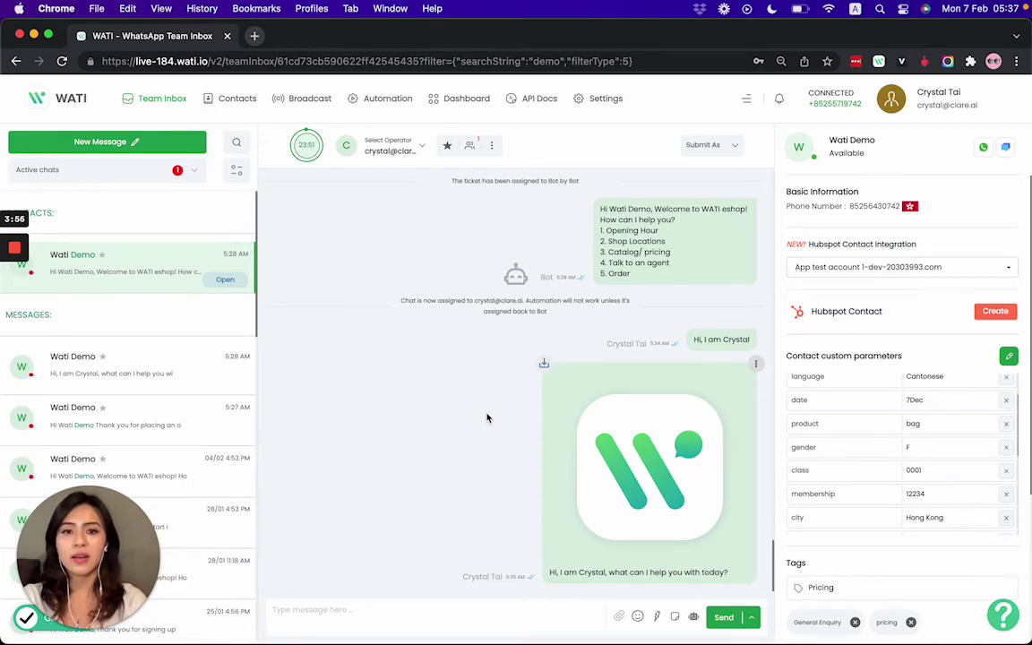
Step: Submit the demo chat's ticket with the status Solved
left_click(706, 146)
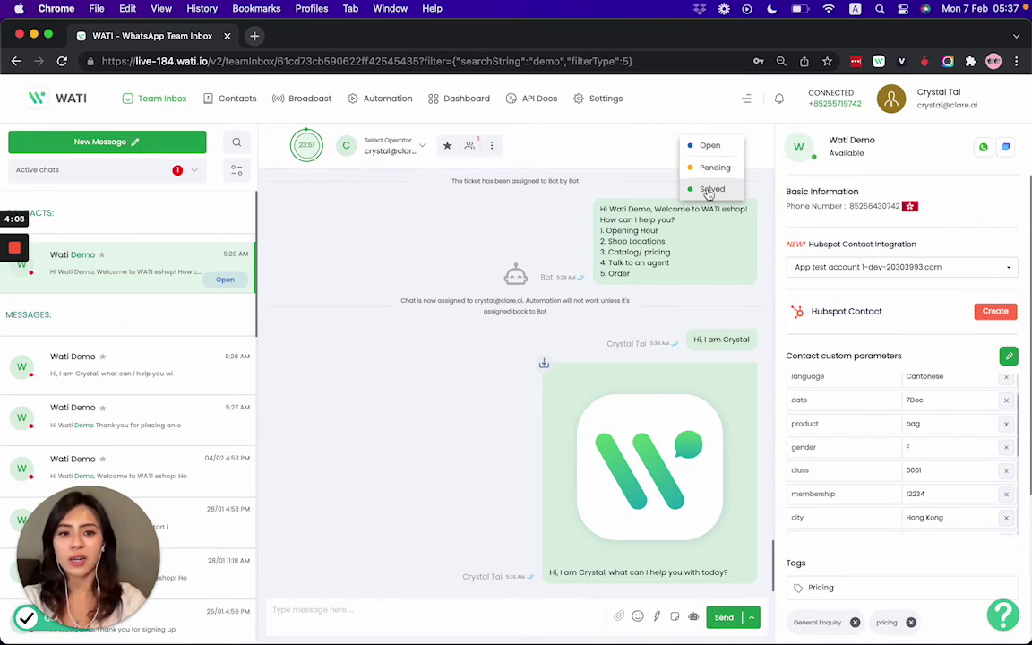
left_click(709, 190)
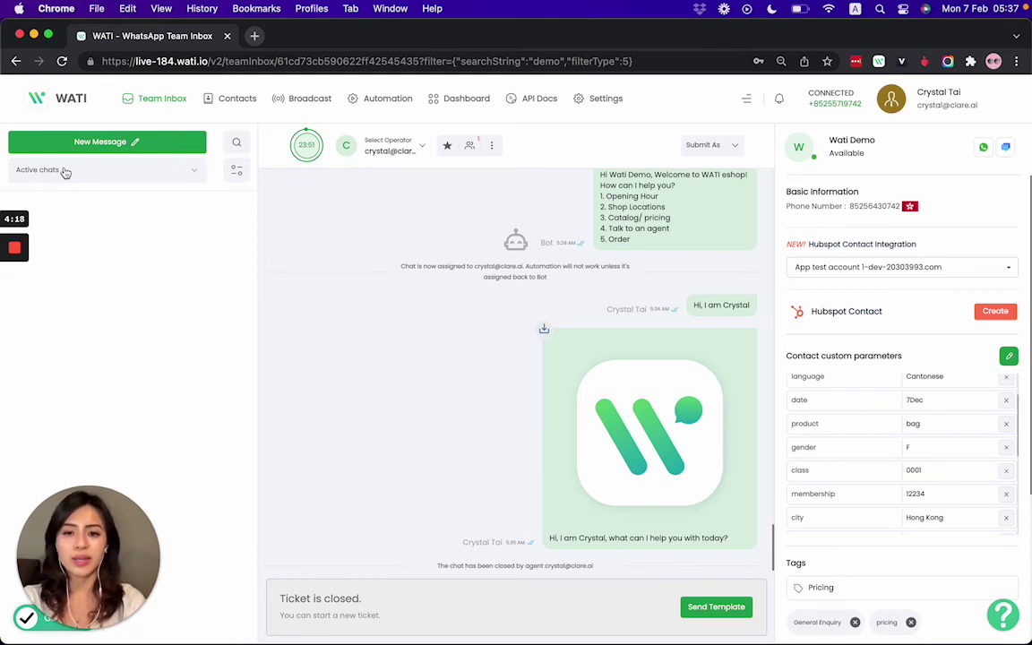
left_click(389, 151)
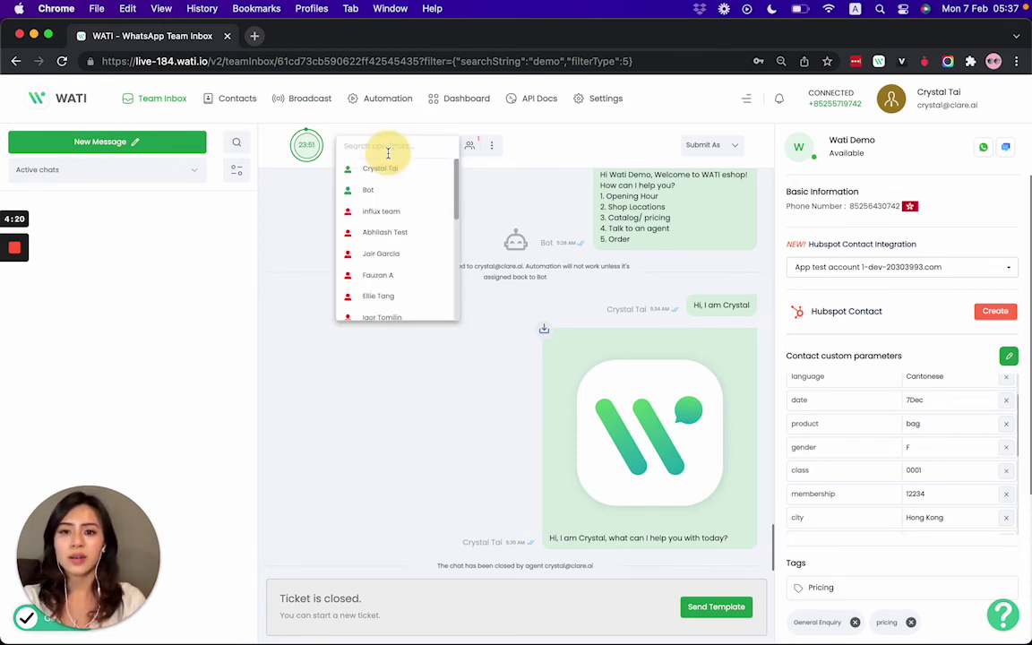
left_click(389, 348)
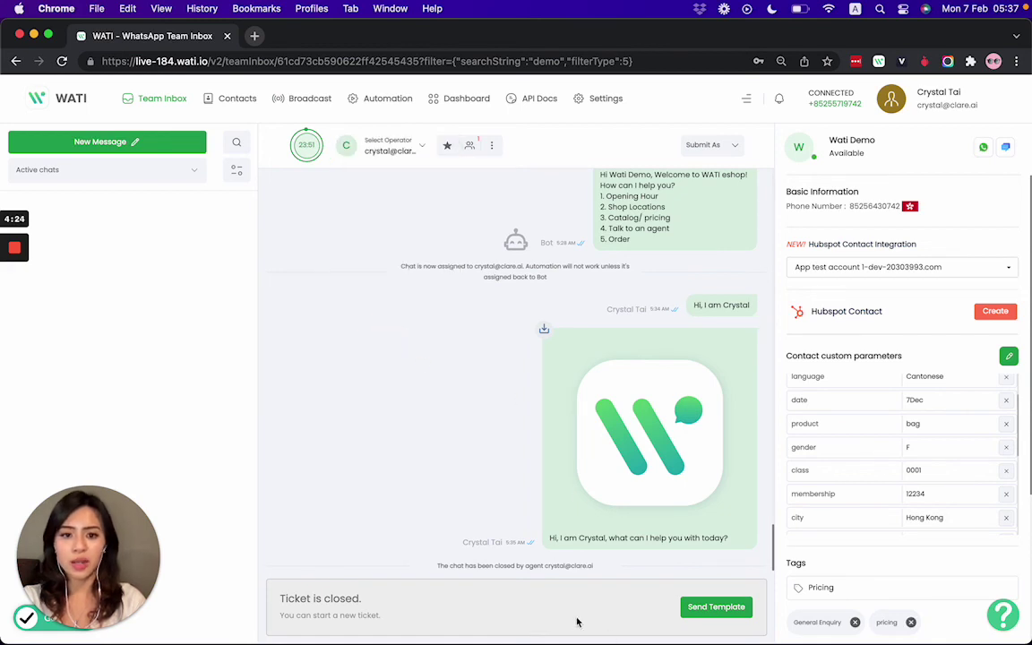
scroll(831, 571, "down", 5)
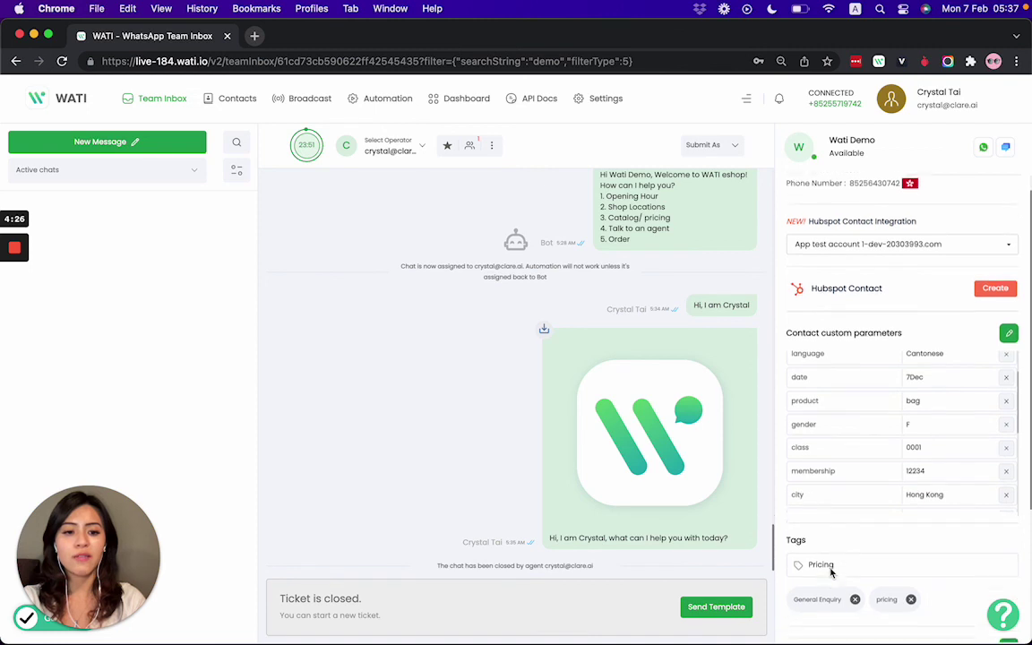